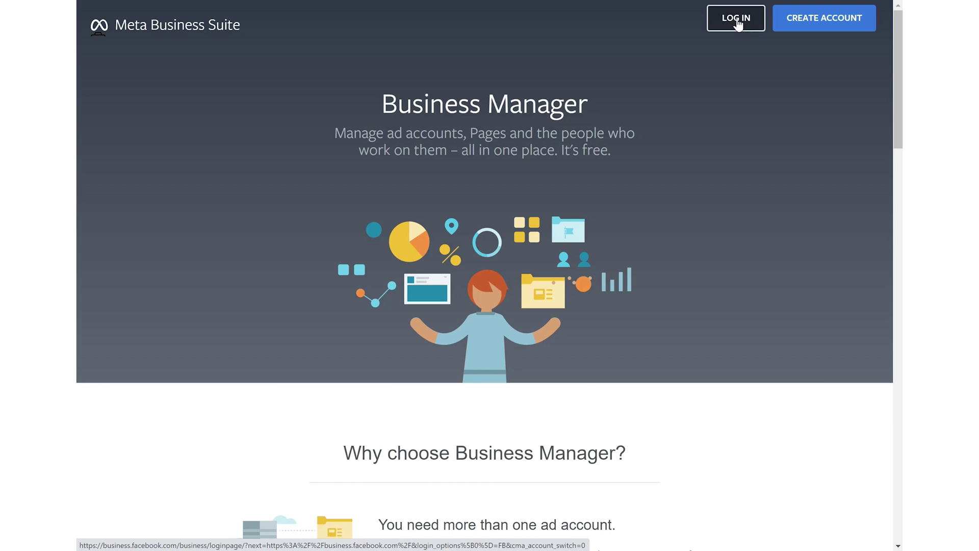
Log in to Facebook and start a Business Manager account, entering the account holder's name.
left_click(736, 19)
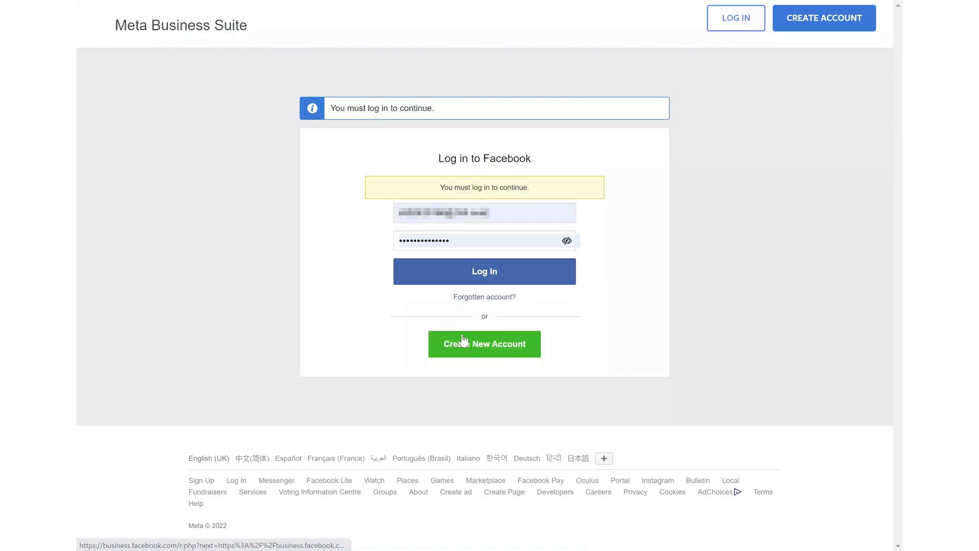
left_click(479, 278)
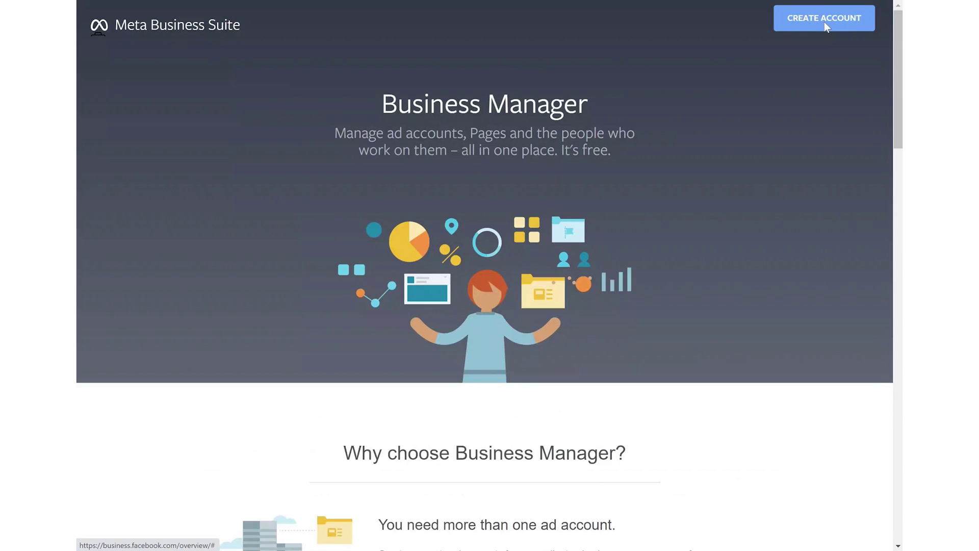
left_click(825, 23)
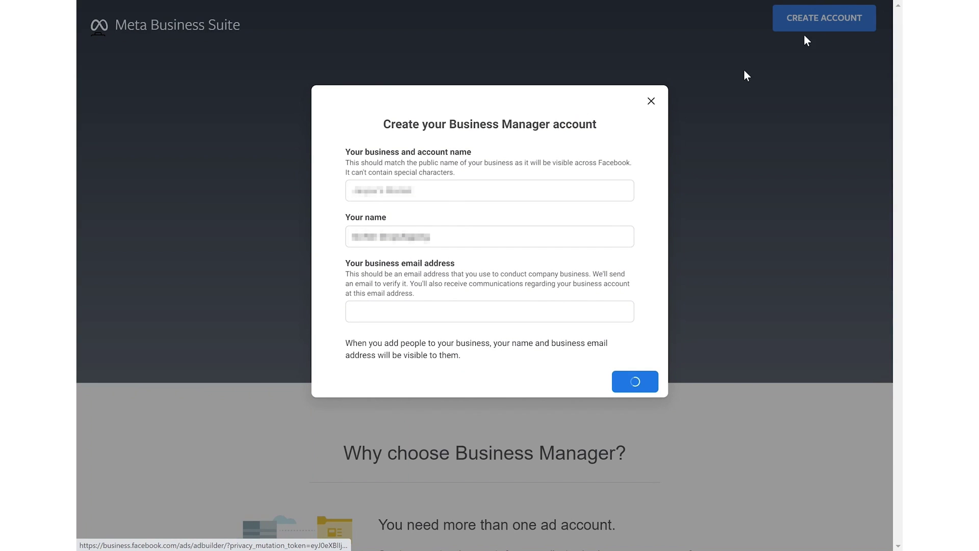
left_click(348, 239)
key("ctrl+v")
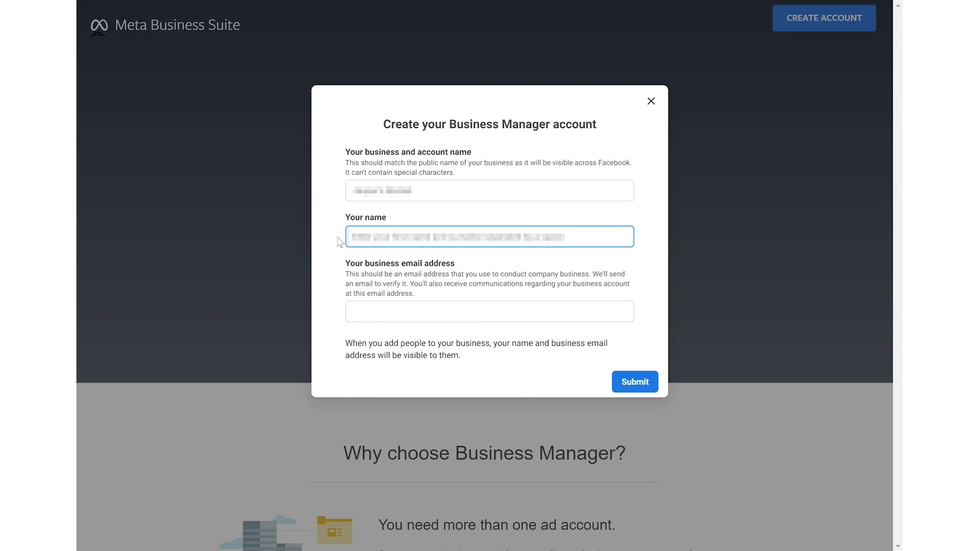
key("ctrl+z")
key("ctrl+z")
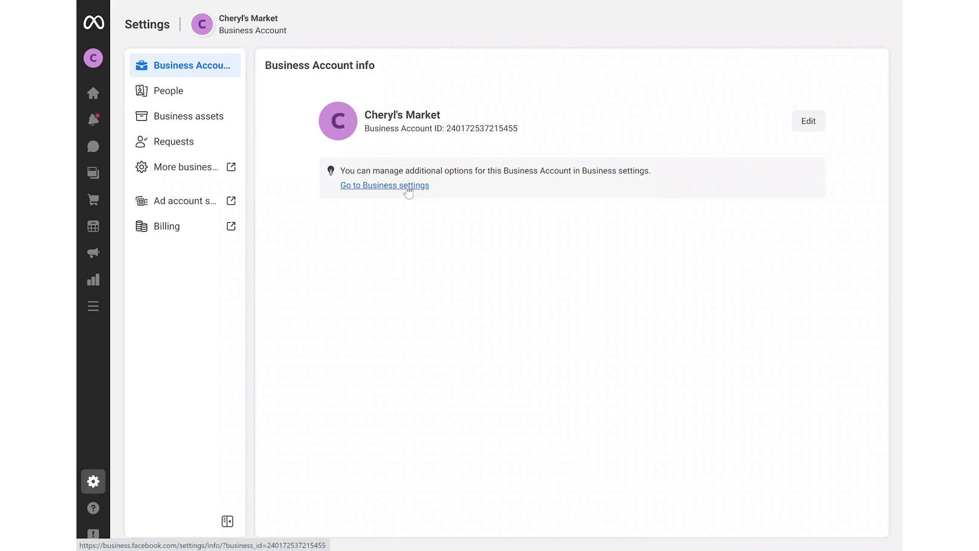
Create a new ad account named Berry, marked as for your own business.
left_click(408, 186)
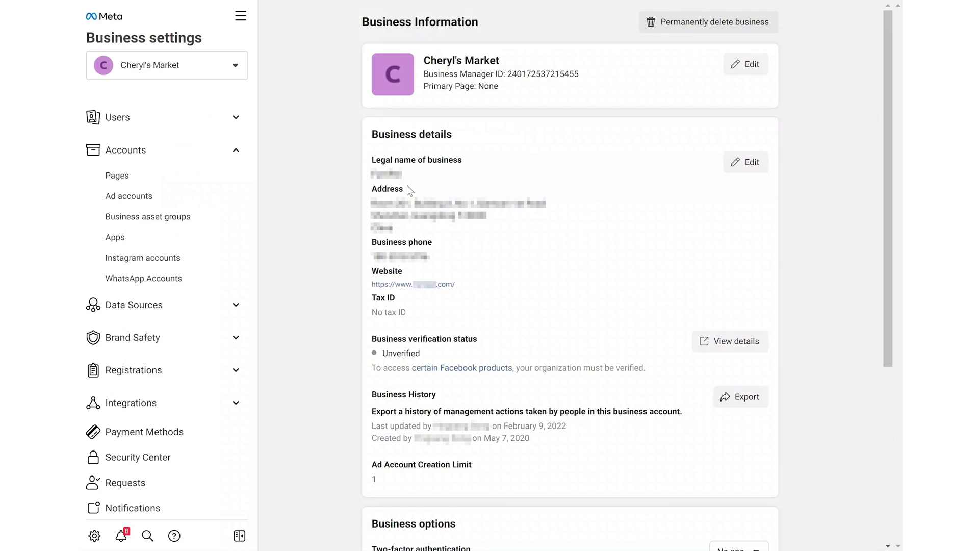
left_click(184, 206)
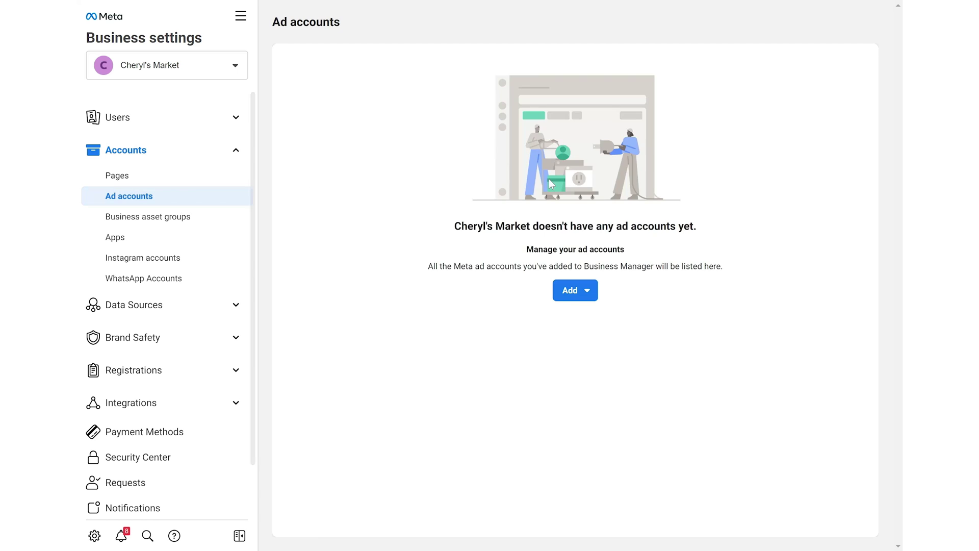
left_click(588, 296)
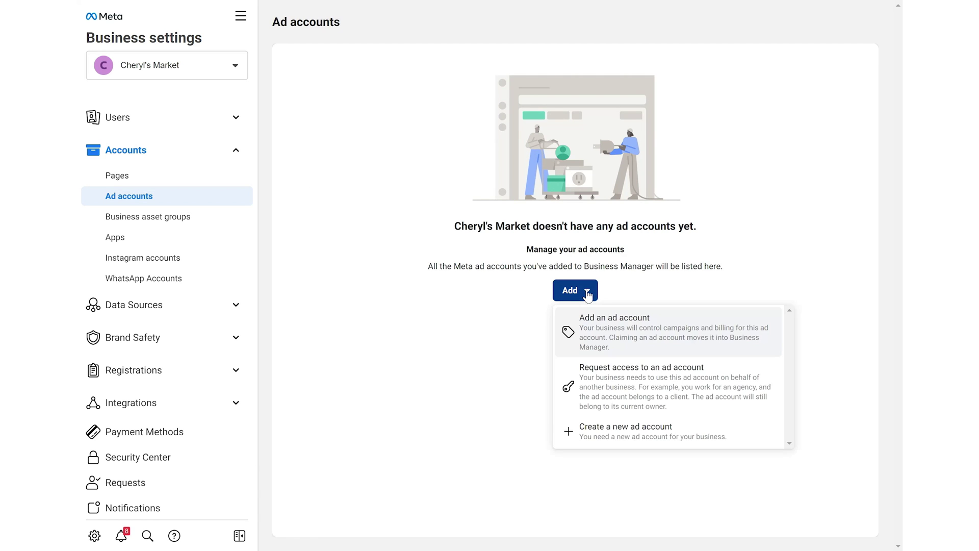
left_click(648, 435)
type("Berry")
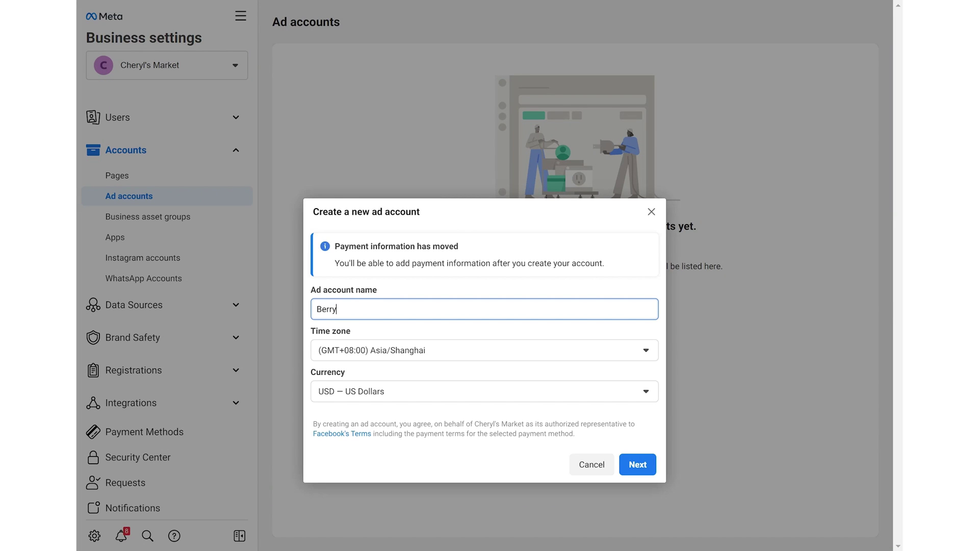
left_click(637, 464)
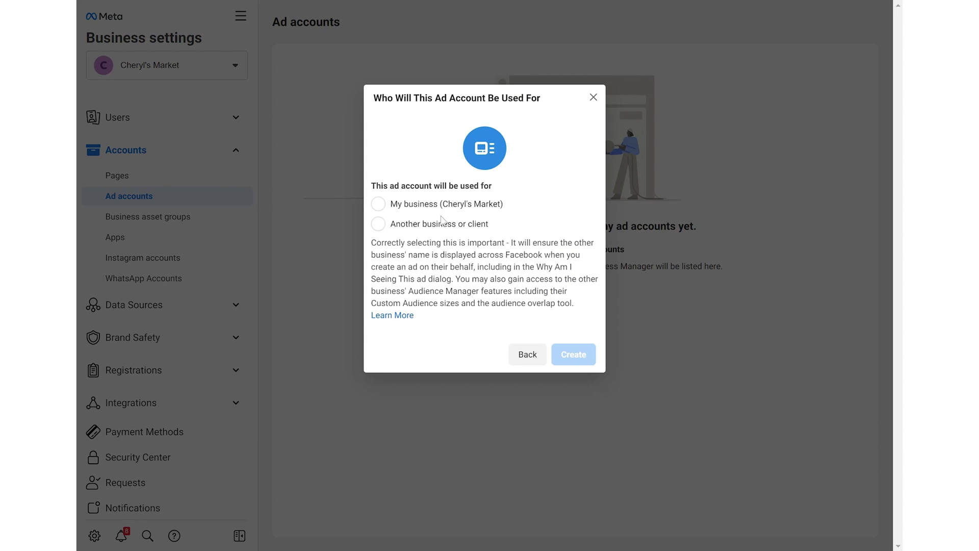
left_click(486, 210)
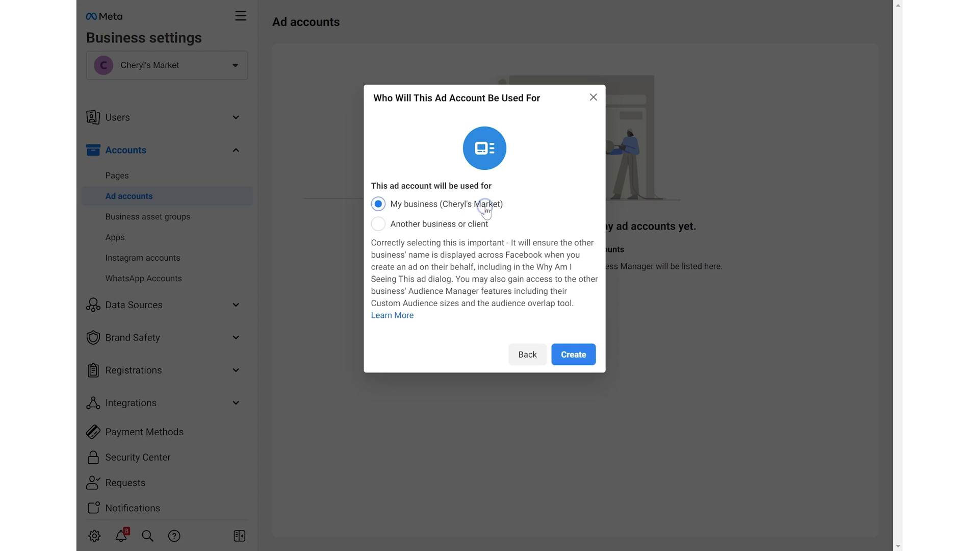
left_click(572, 357)
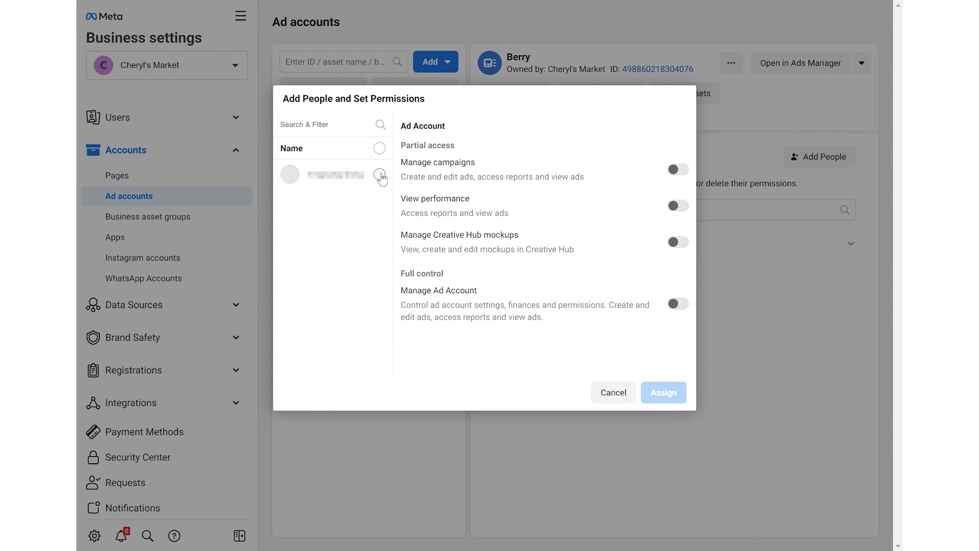
Give a person full Manage Ad Account control of Berry and begin adding a payment method.
left_click(380, 175)
left_click(677, 304)
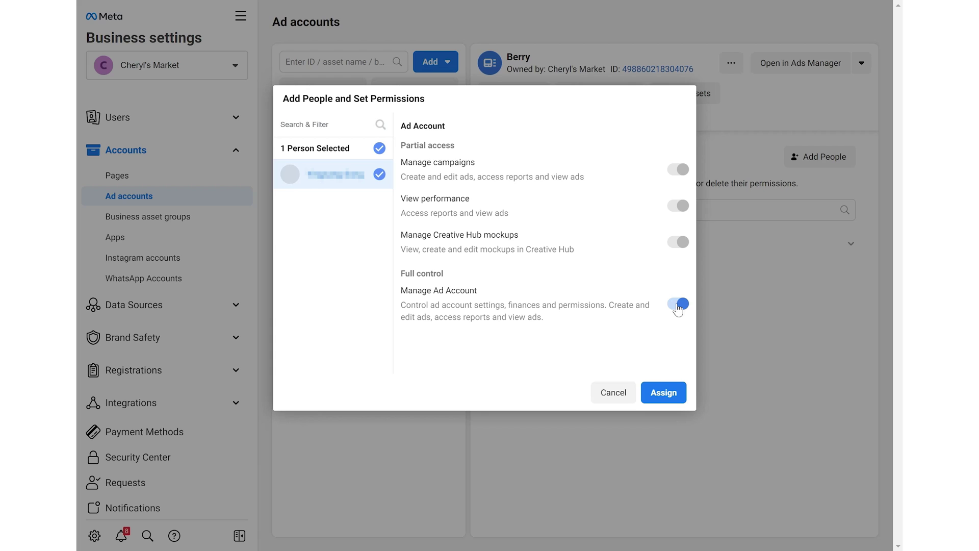
left_click(661, 393)
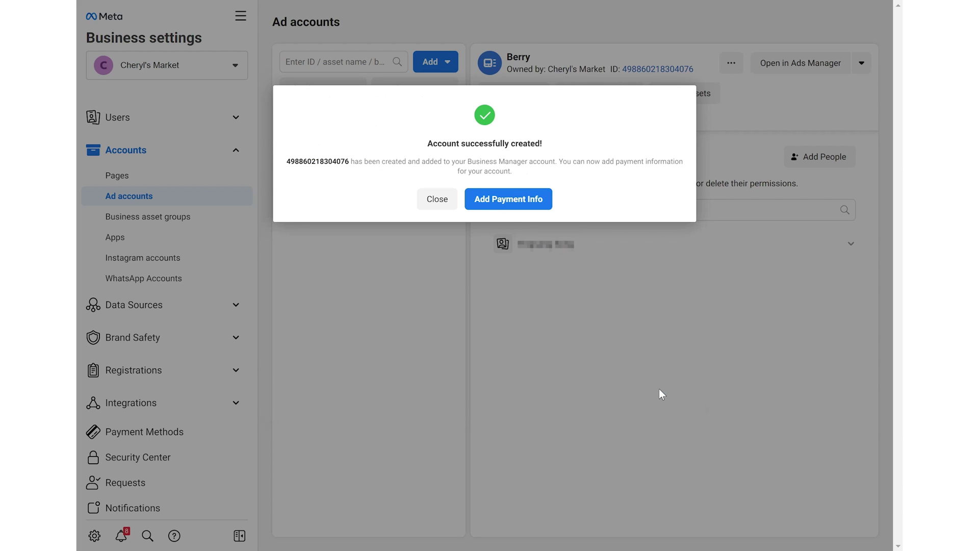
left_click(144, 432)
left_click(606, 308)
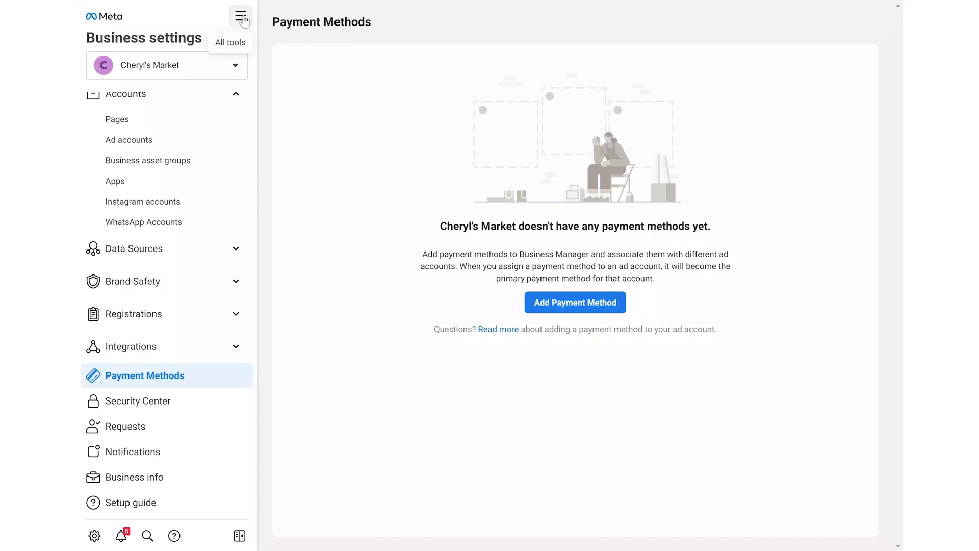
left_click(240, 16)
Create a new web pixel named cheryl-shopify-store in Events Manager.
left_click(438, 181)
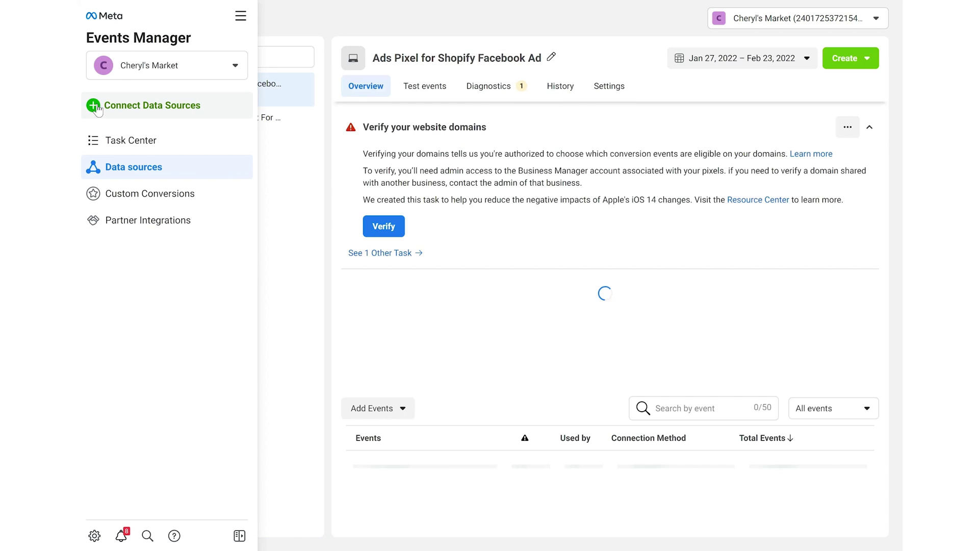
left_click(98, 108)
left_click(339, 218)
left_click(726, 349)
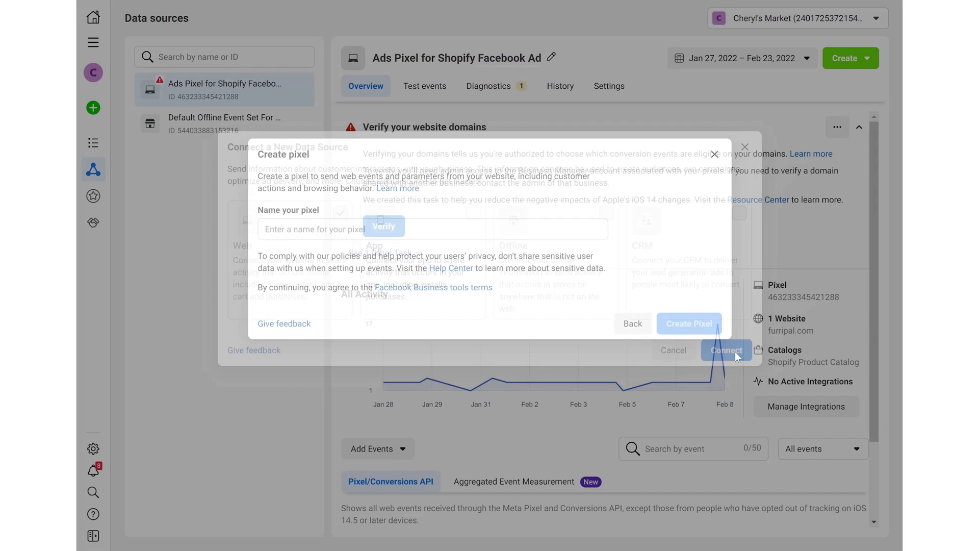
type("cheryl-shopify-store")
left_click(687, 321)
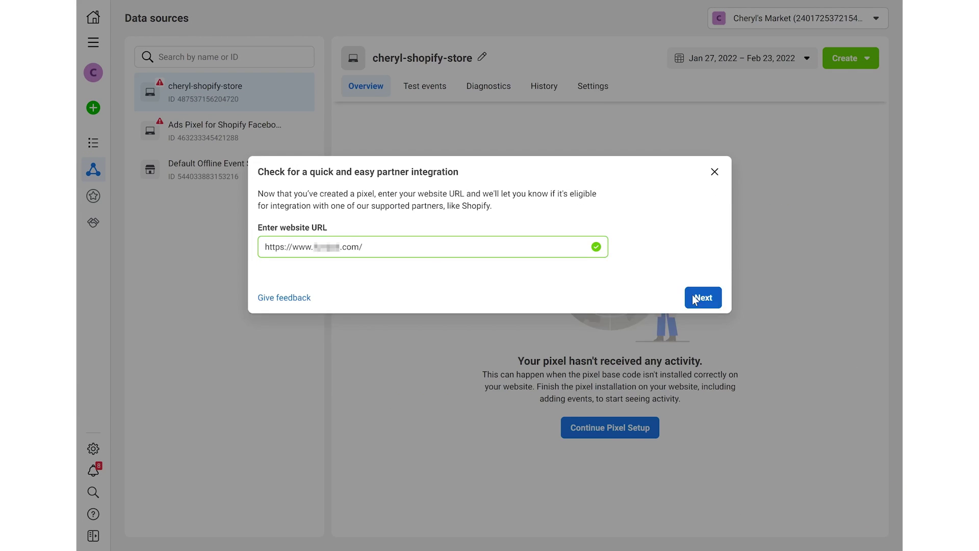
Check the website, choose Pixel only, and install the pixel through a partner integration.
left_click(702, 298)
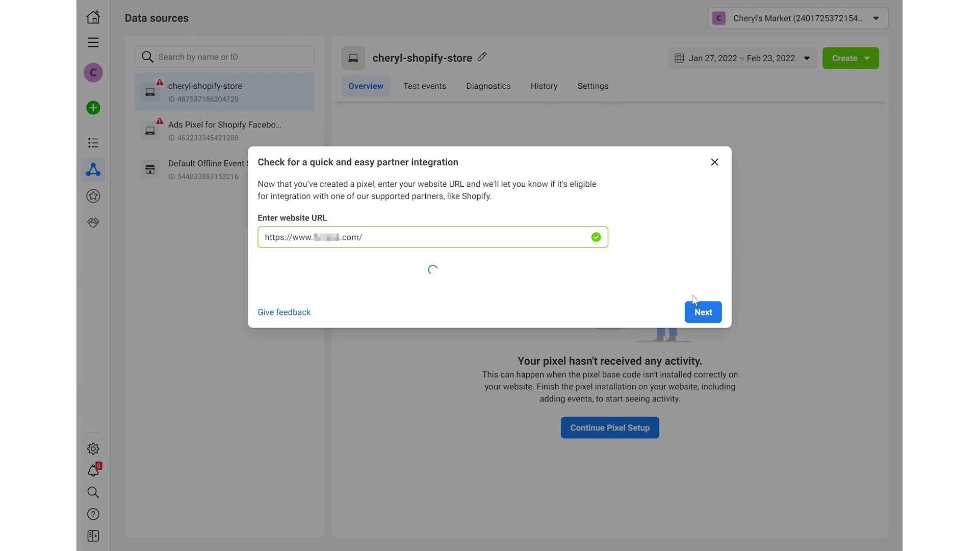
left_click(700, 299)
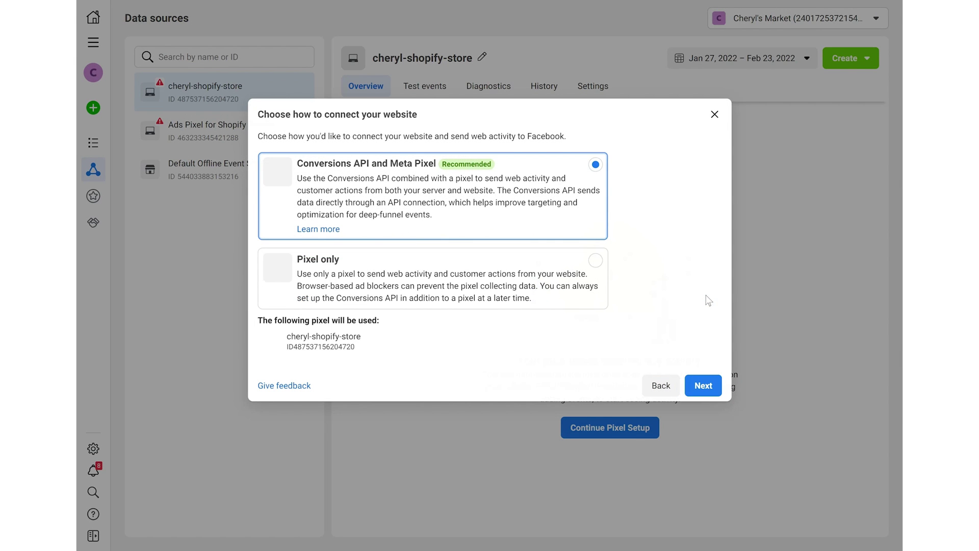
left_click(595, 260)
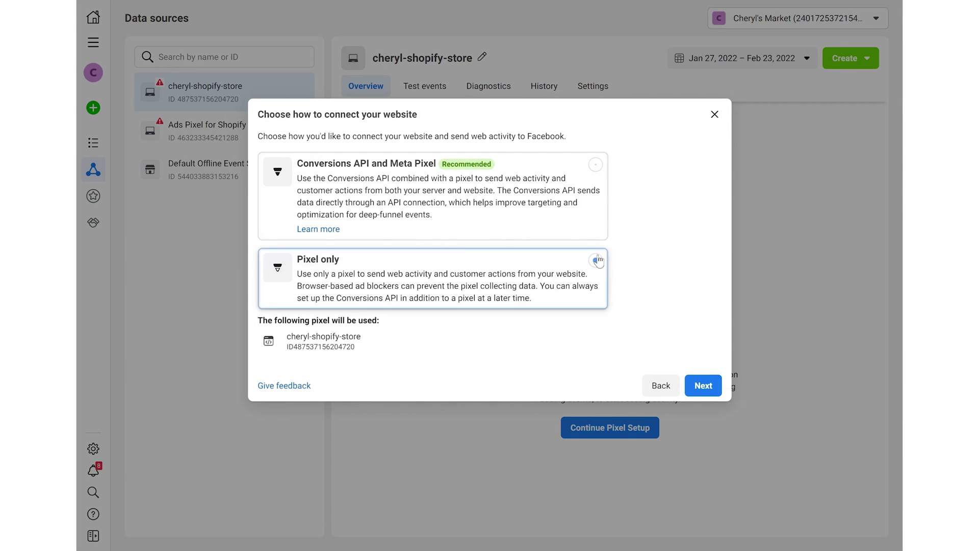
left_click(704, 389)
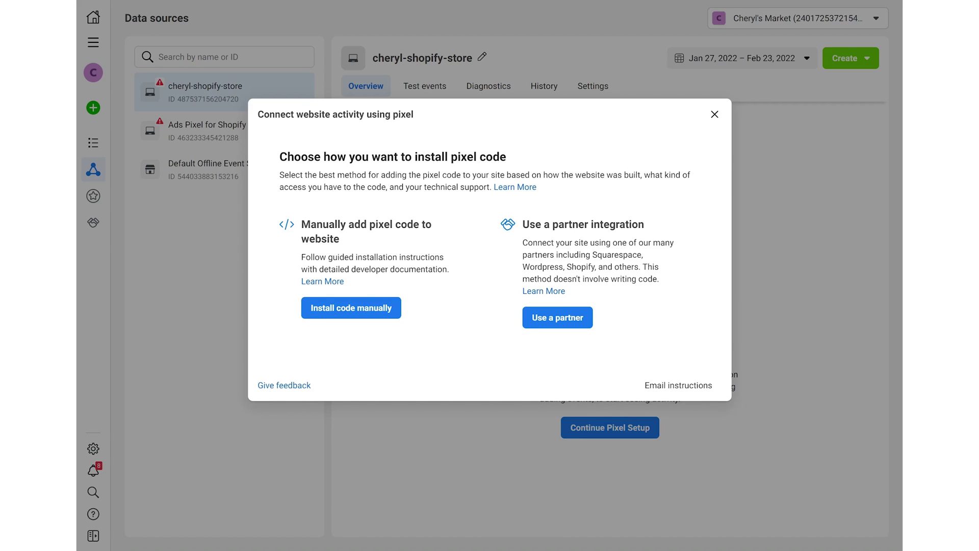
left_click(566, 322)
scroll(721, 260, "down", 1)
Pick Shopify as partner, then paste the pixel ID into Online Store Preferences and save.
left_click(563, 260)
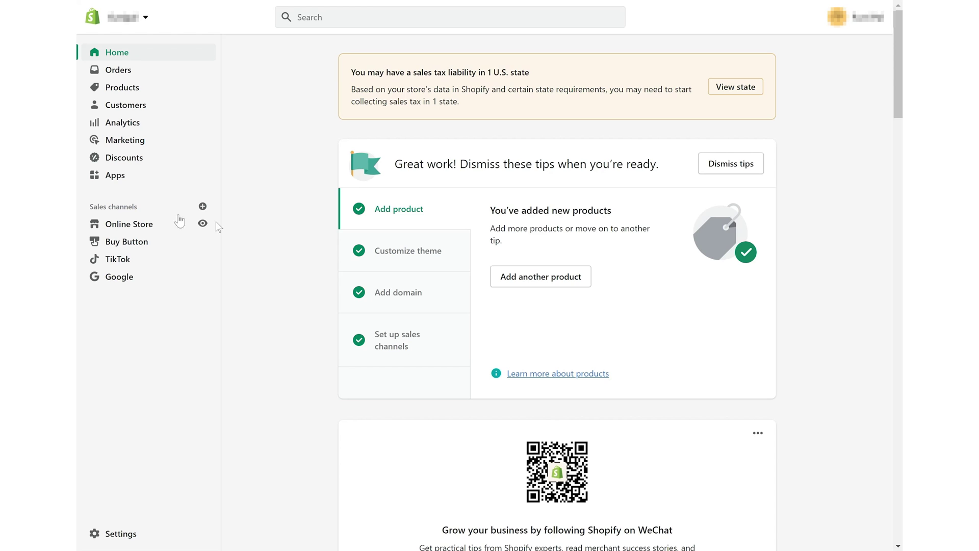
left_click(140, 223)
left_click(137, 312)
scroll(79, 316, "down", 5)
scroll(79, 316, "down", 2)
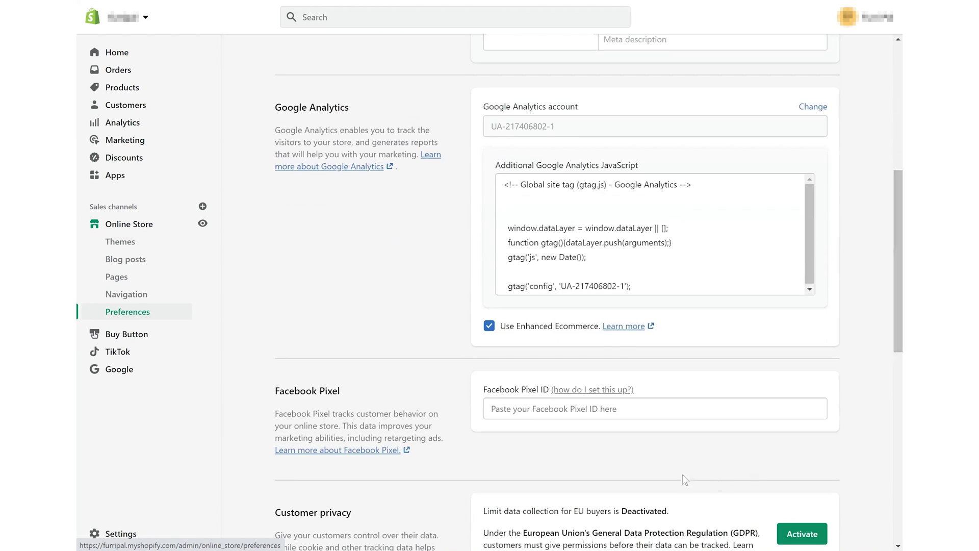
left_click(655, 409)
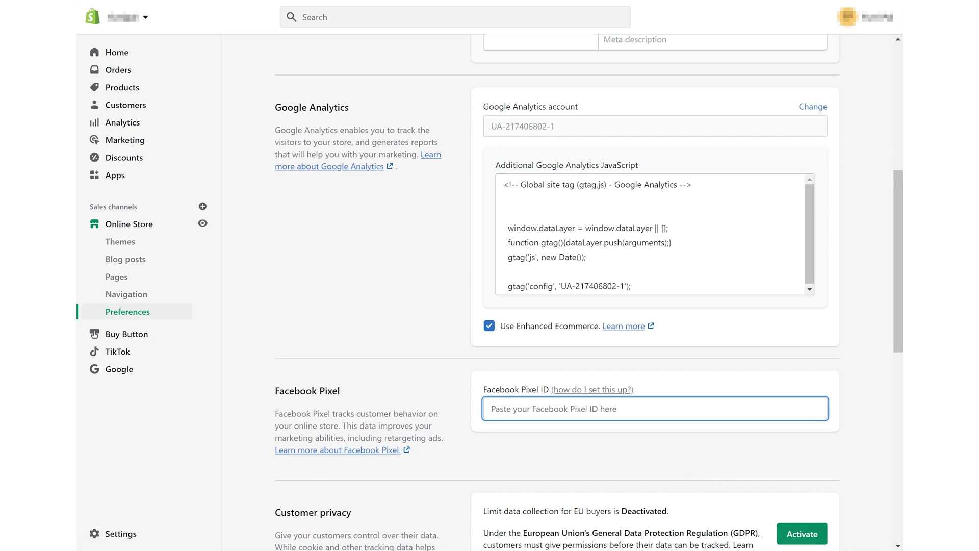
key("ctrl+v")
left_click(824, 17)
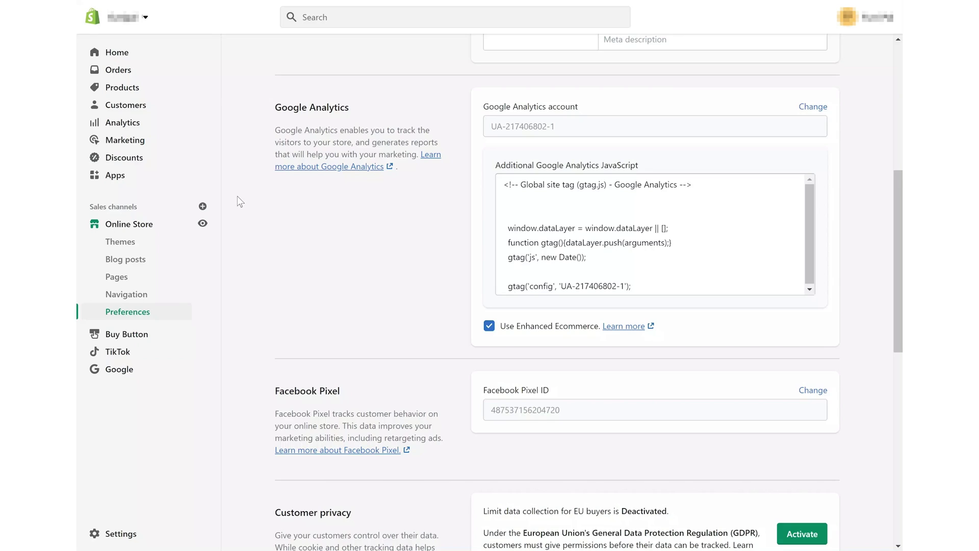
left_click(203, 206)
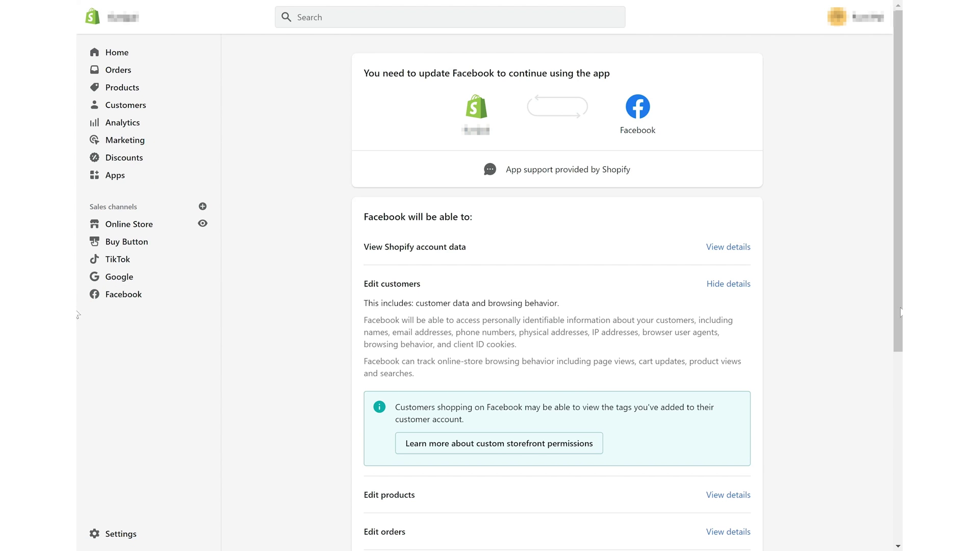
Approve the Facebook channel's updated permissions and begin connecting Facebook Marketing to a Facebook account.
scroll(900, 312, "down", 6)
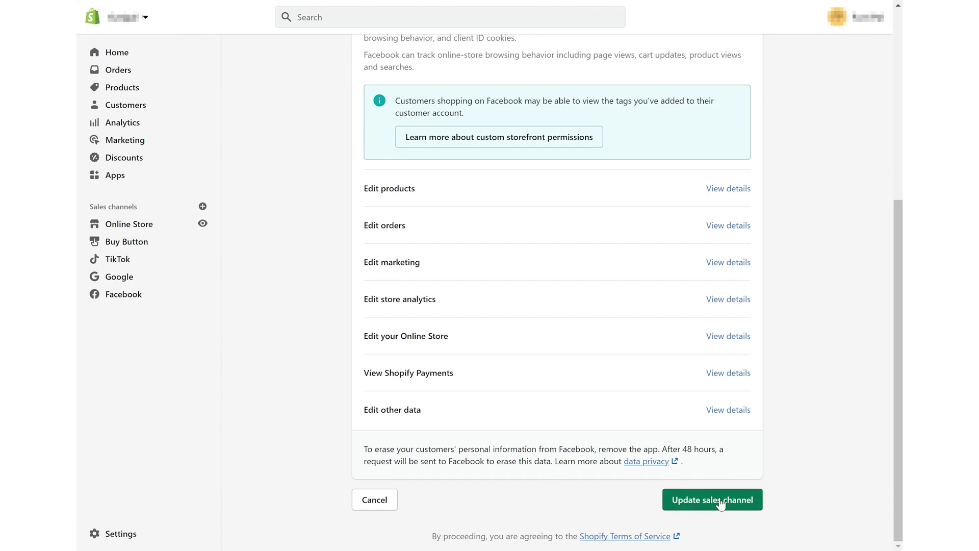
left_click(720, 501)
scroll(79, 276, "down", 3)
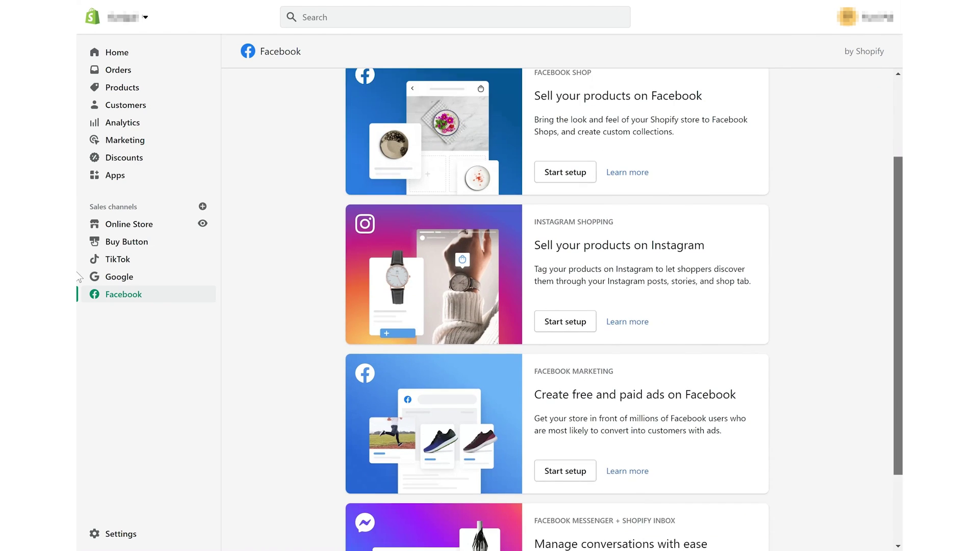
scroll(79, 277, "down", 1)
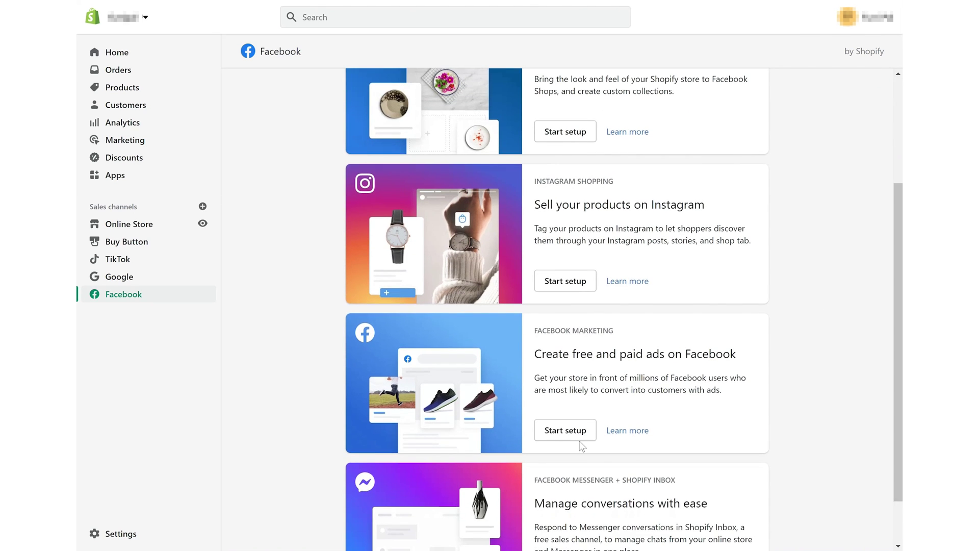
left_click(568, 432)
left_click(687, 243)
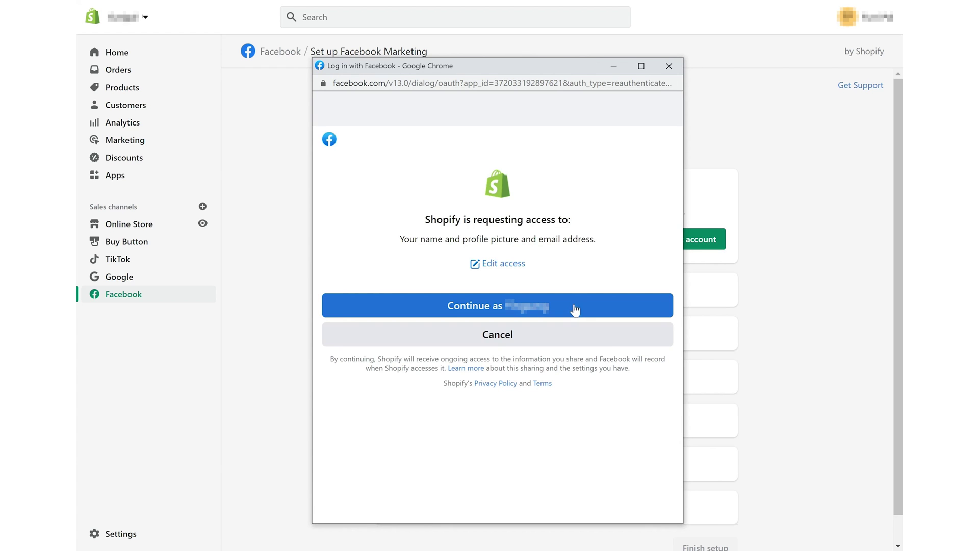
Grant Shopify Facebook access and connect the Cheryl's Market Business Manager and suggested ad account.
left_click(574, 310)
left_click(575, 383)
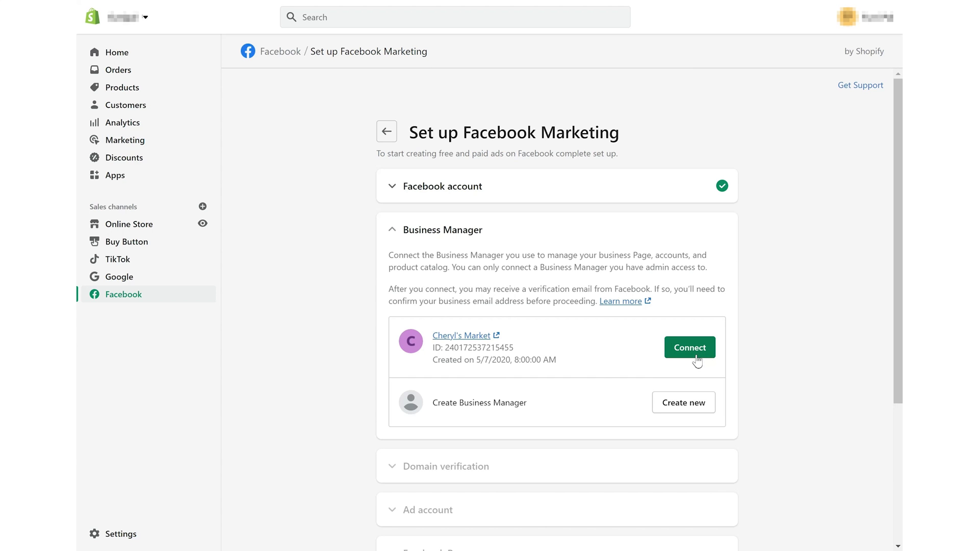
left_click(698, 351)
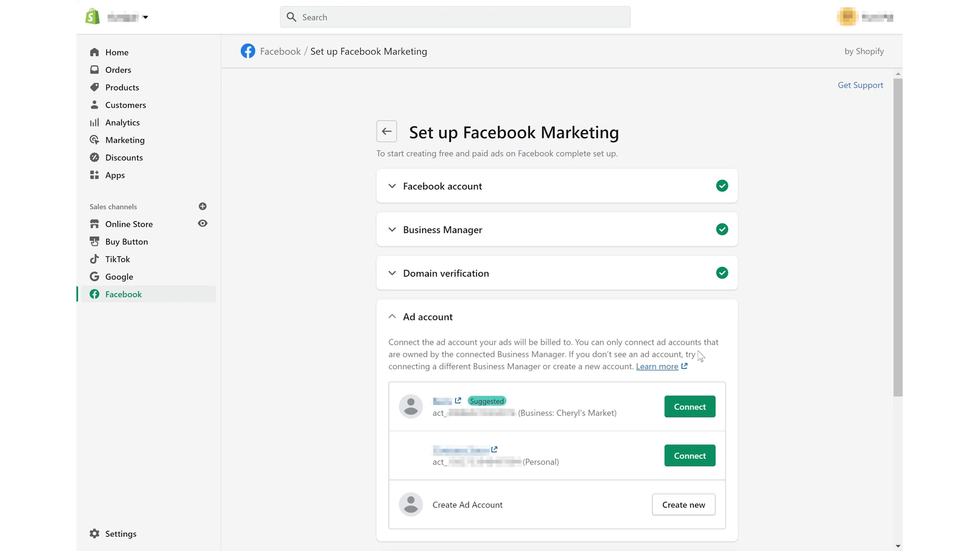
scroll(900, 382, "down", 2)
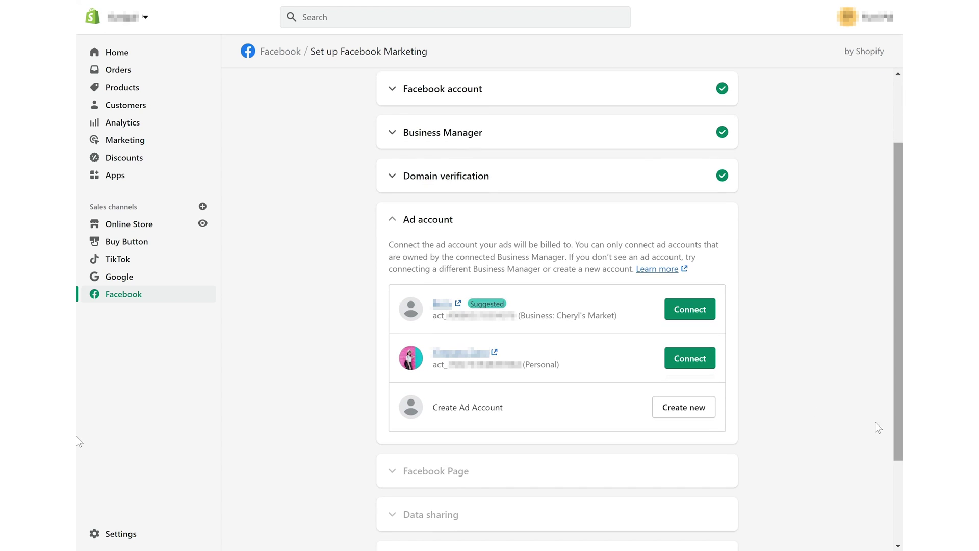
left_click(699, 310)
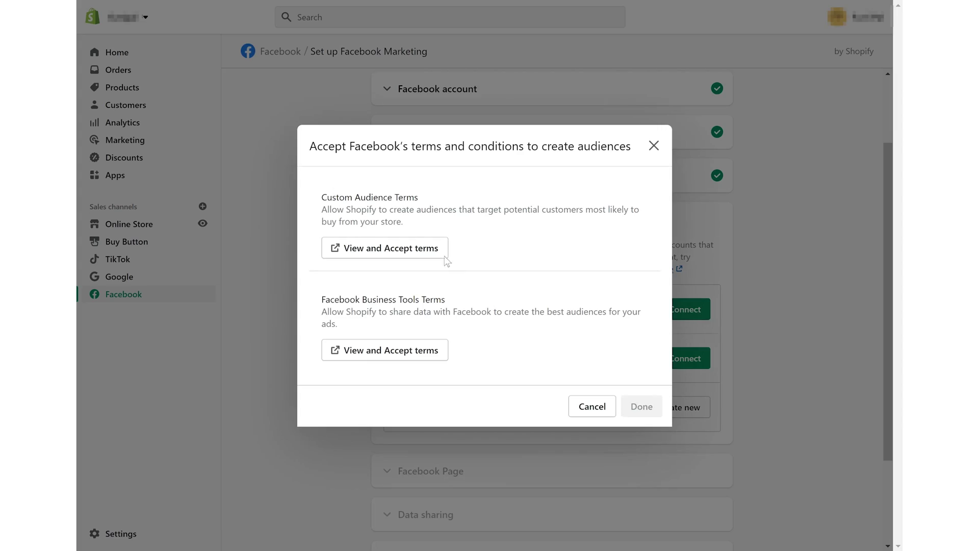
Review and accept the Custom Audience and Business Tools terms.
left_click(428, 249)
scroll(895, 448, "down", 5)
left_click_drag(895, 448, 262, 99)
left_click(222, 47)
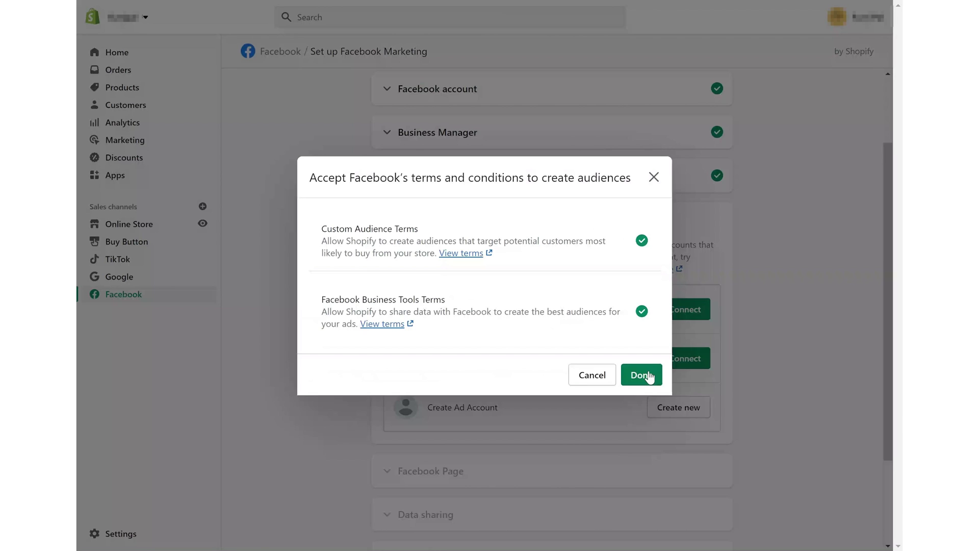
left_click(649, 378)
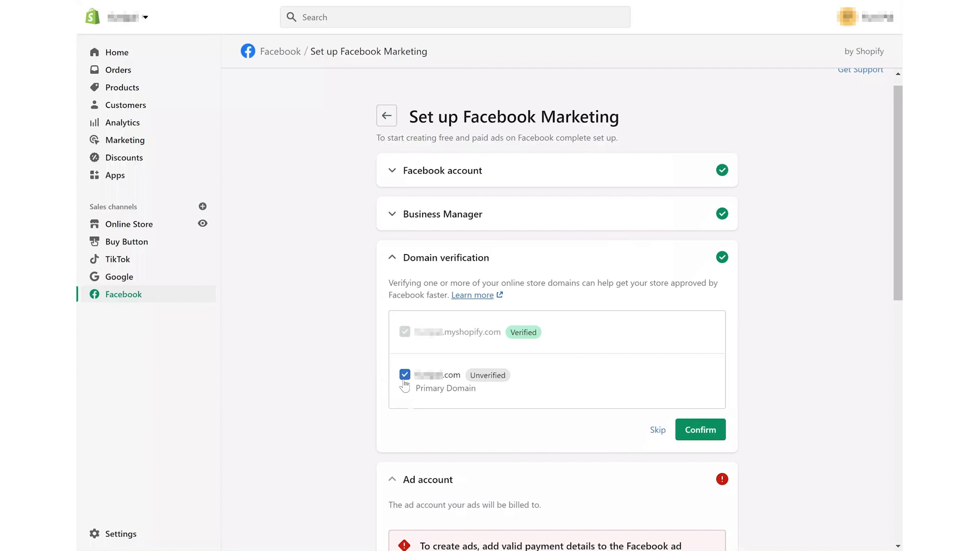
Confirm domain verification, connect the Pet Supplies Page, enable data sharing, target United States, accept terms.
left_click(699, 429)
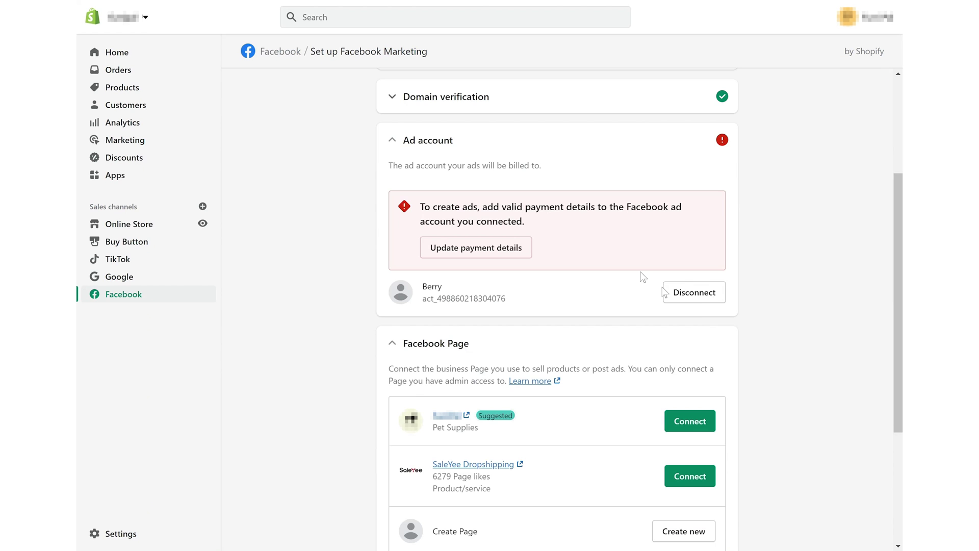
left_click(690, 422)
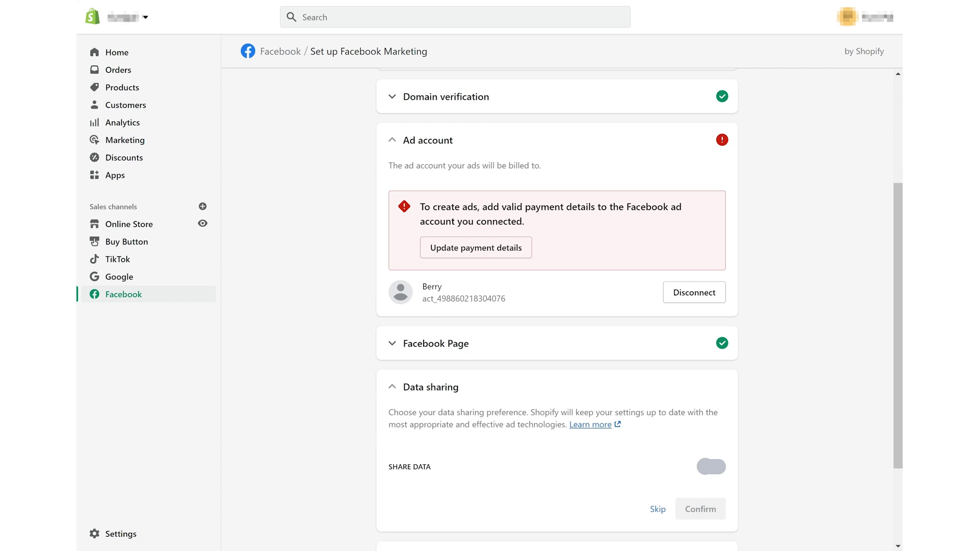
left_click(700, 468)
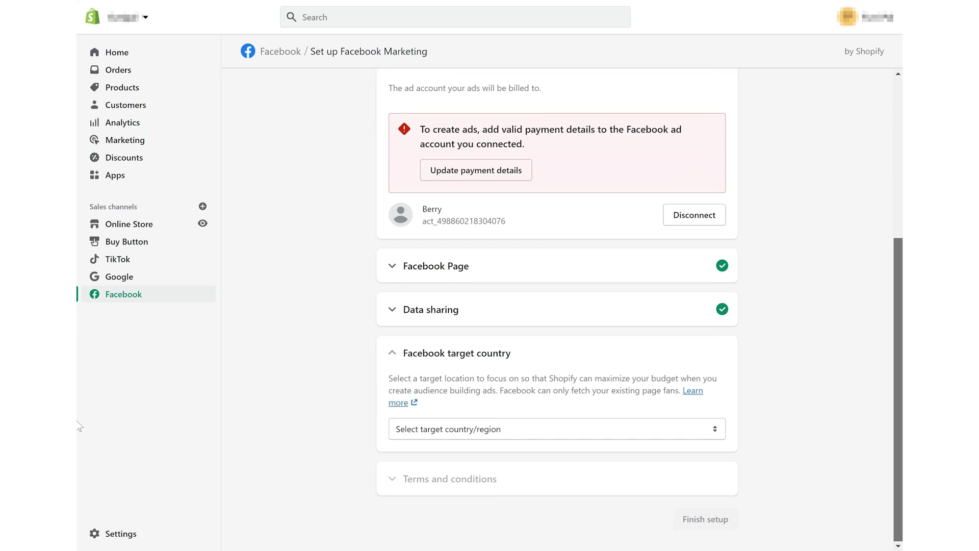
left_click(557, 428)
left_click(619, 184)
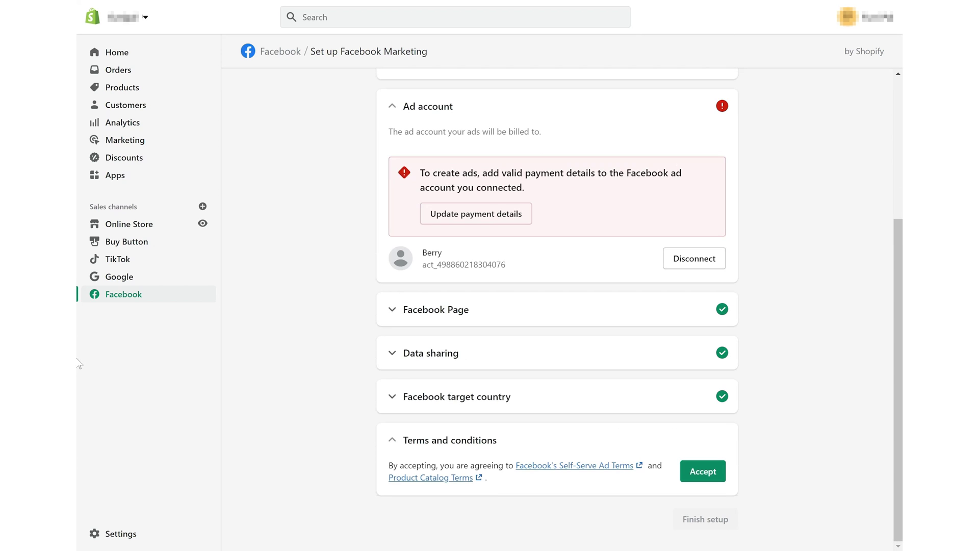
left_click(701, 472)
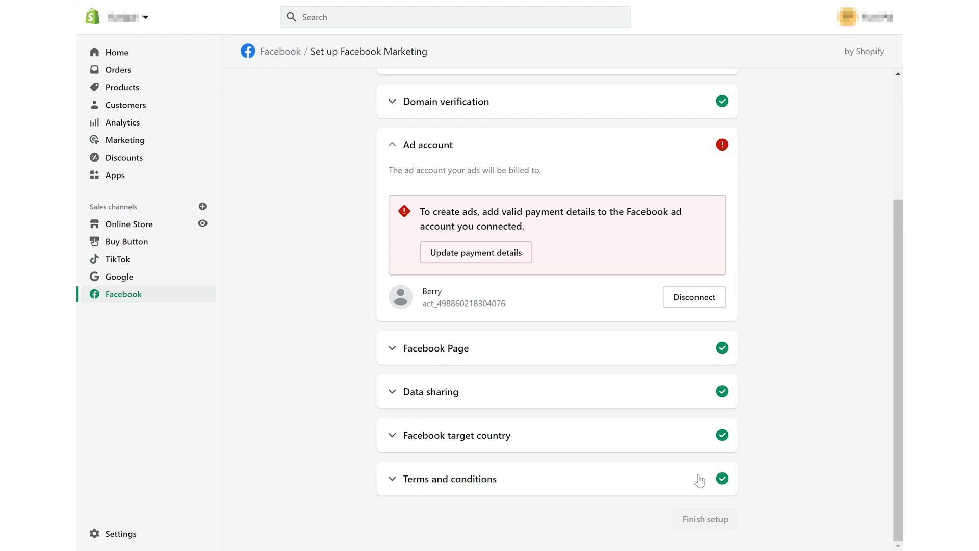
Add PayPal funded by the Union Pay card as the ad account's payment method.
left_click(492, 253)
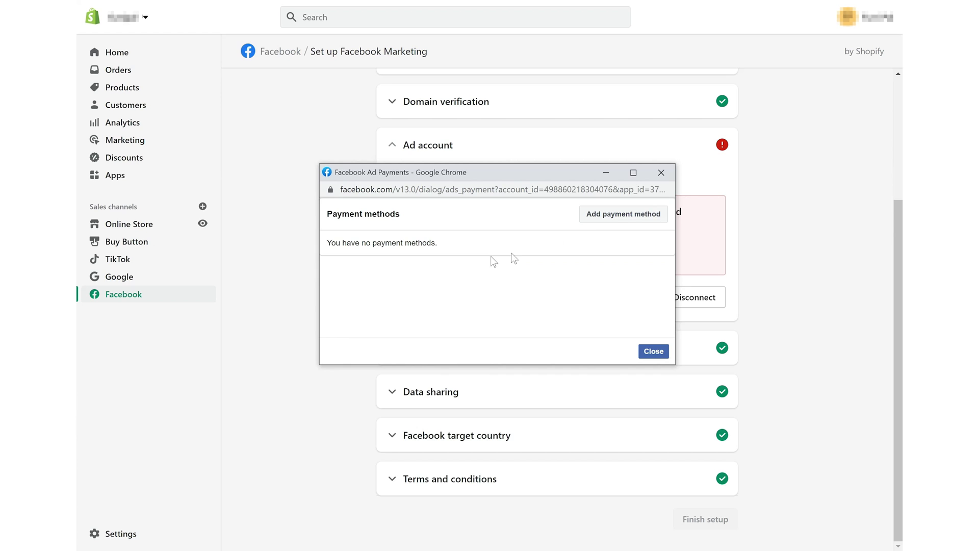
left_click(616, 220)
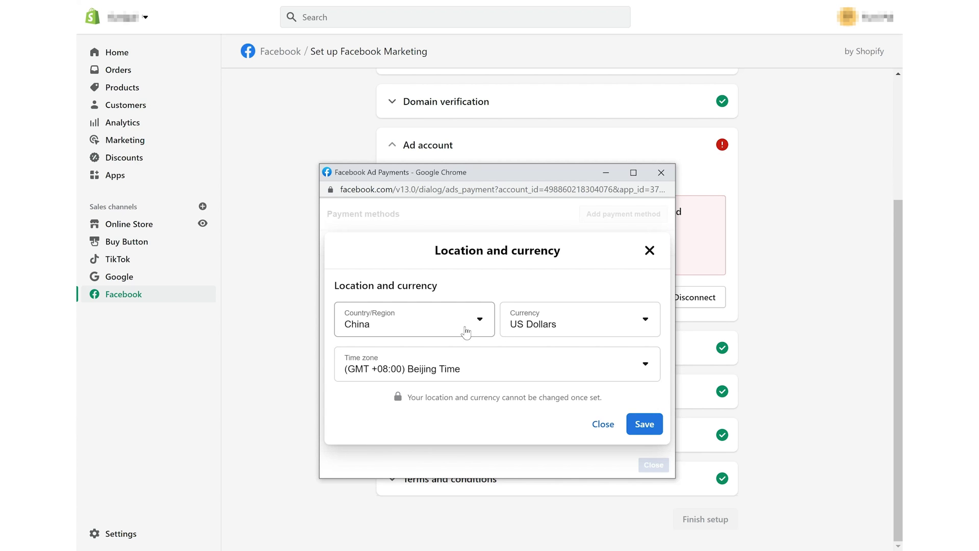
left_click(644, 424)
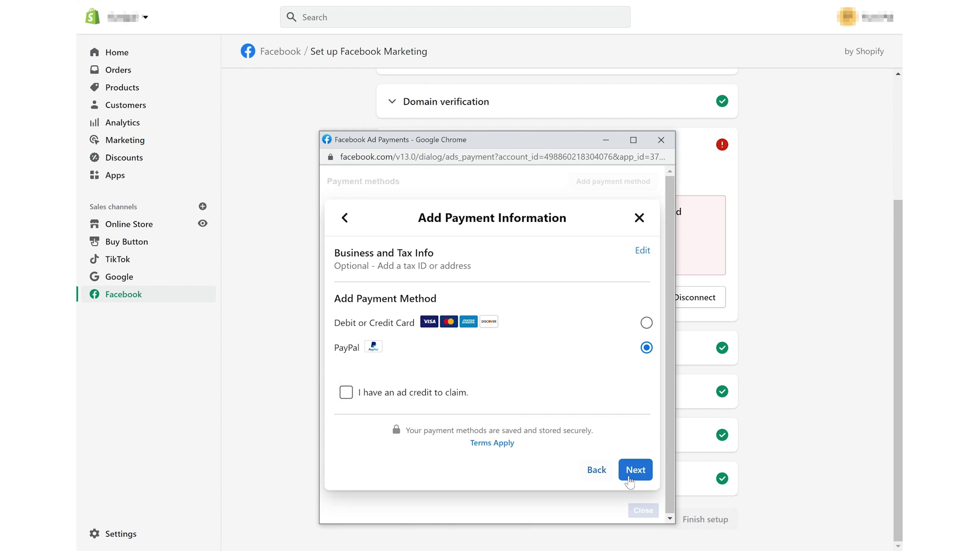
left_click(632, 477)
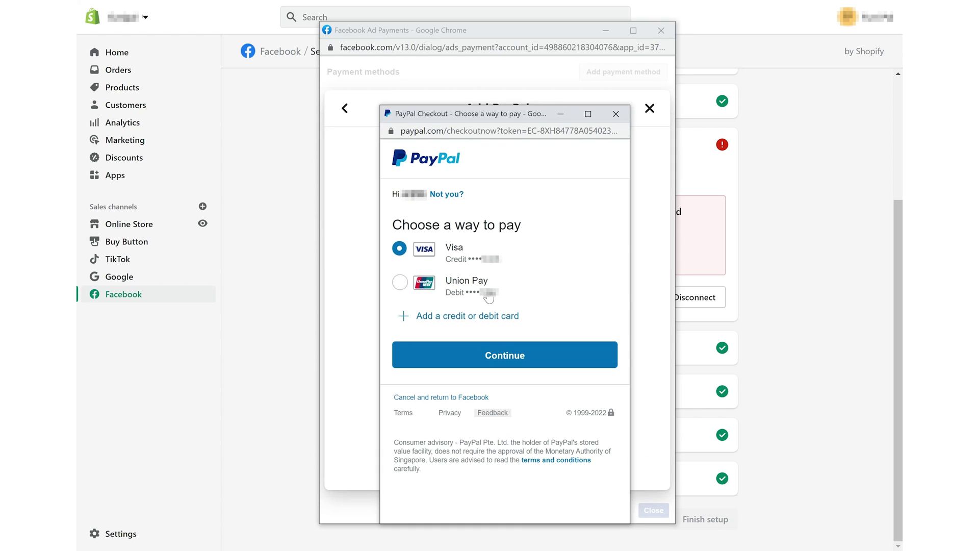
left_click(489, 298)
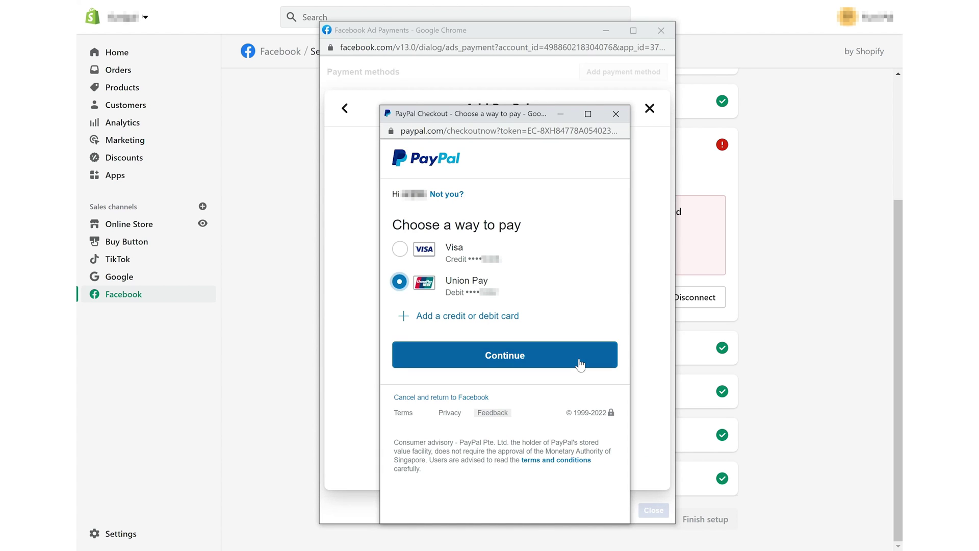
left_click(579, 363)
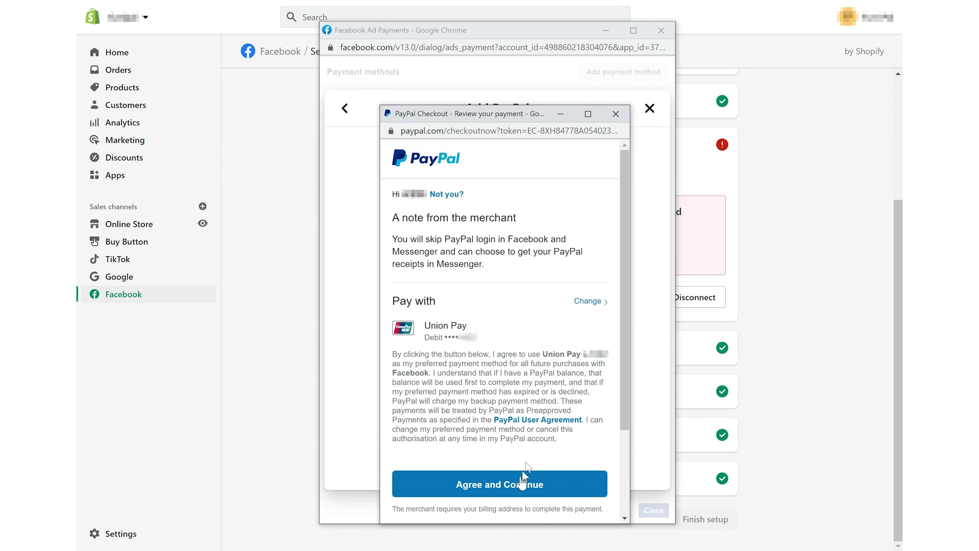
left_click(521, 485)
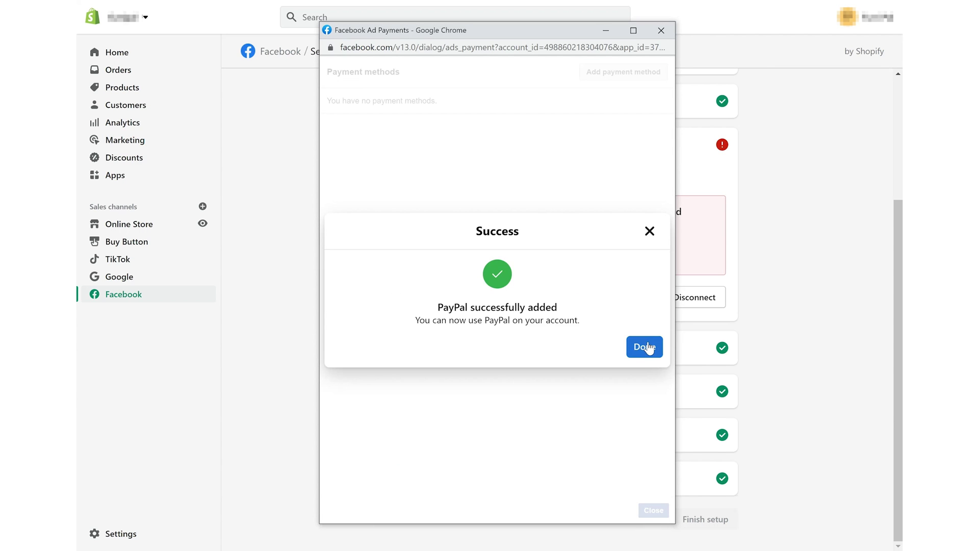
left_click(646, 348)
left_click(705, 518)
Set the Facebook channel's customer data sharing preference to Maximum.
left_click(641, 321)
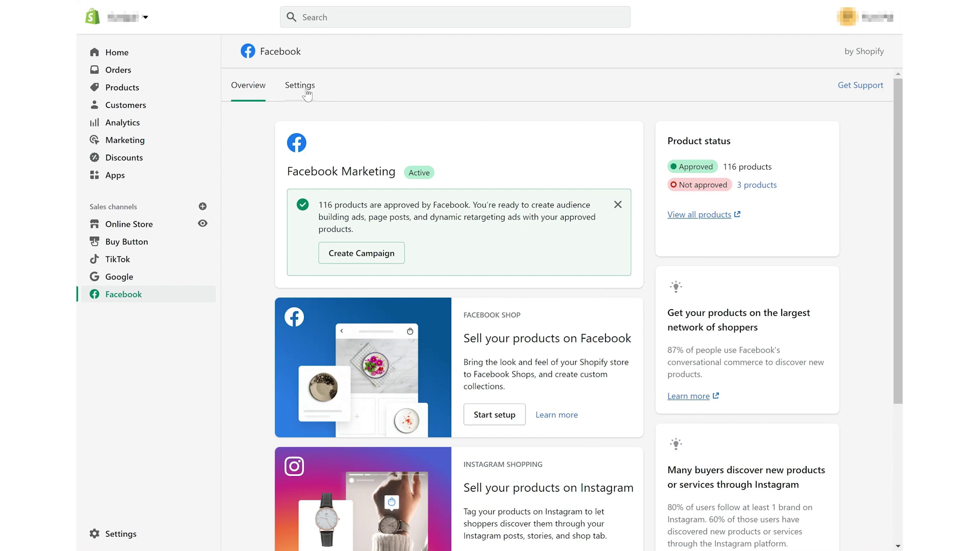
left_click(306, 93)
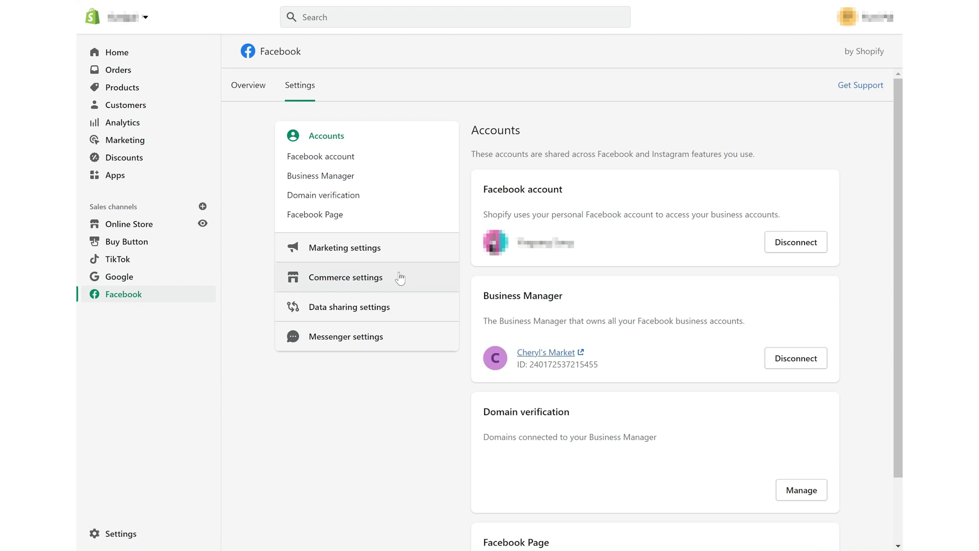
left_click(389, 307)
scroll(874, 208, "down", 3)
scroll(517, 322, "down", 1)
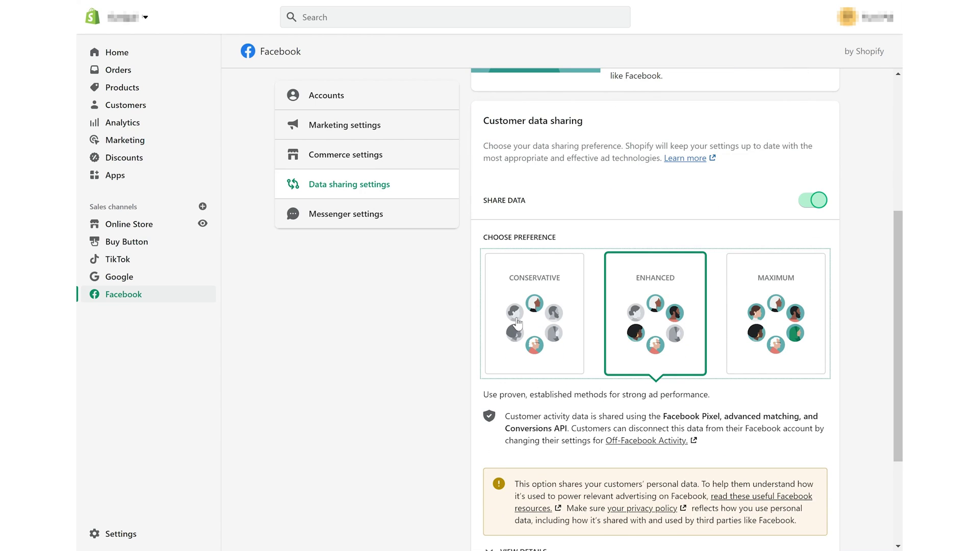
left_click(517, 322)
left_click(655, 326)
left_click(783, 329)
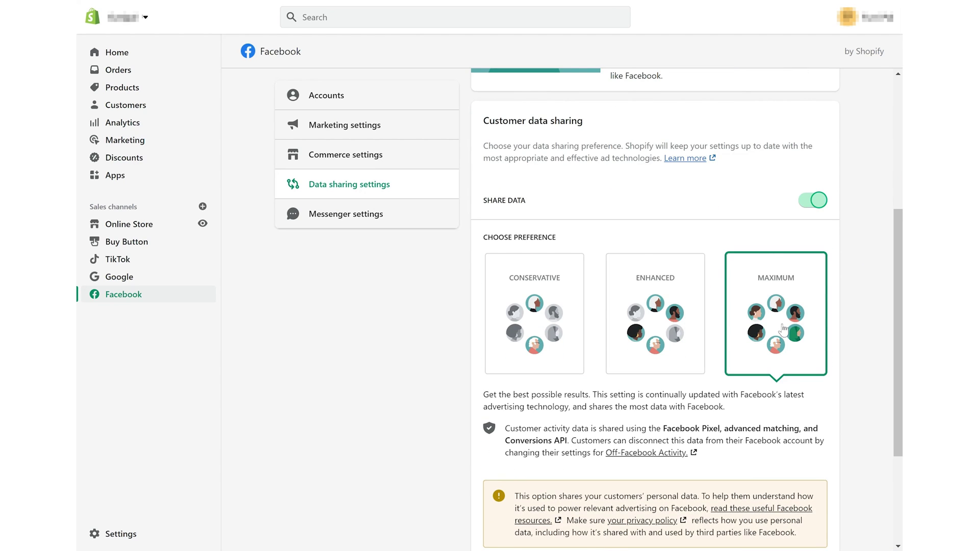
Add the sentence about sharing customer data with Facebook to the privacy policy and save.
scroll(680, 489, "down", 1)
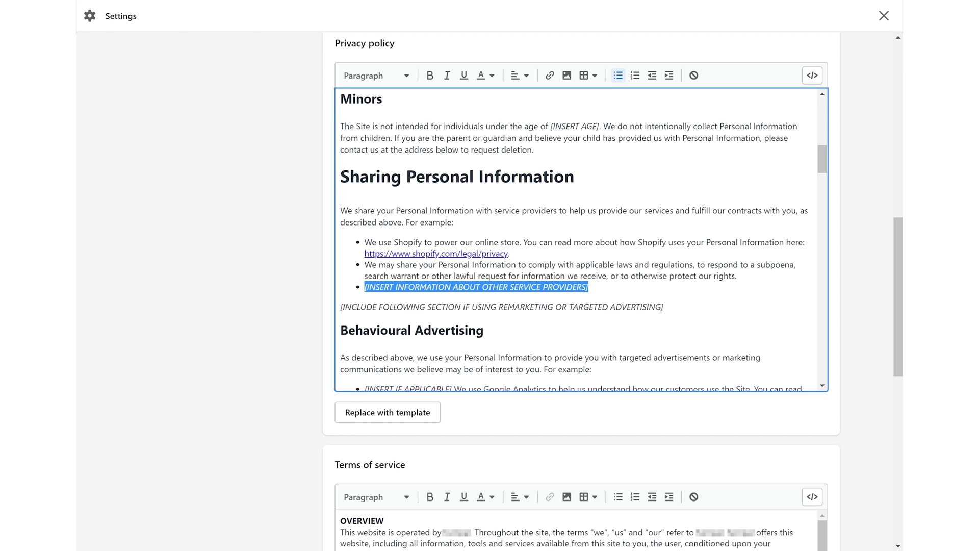
key("ctrl+v")
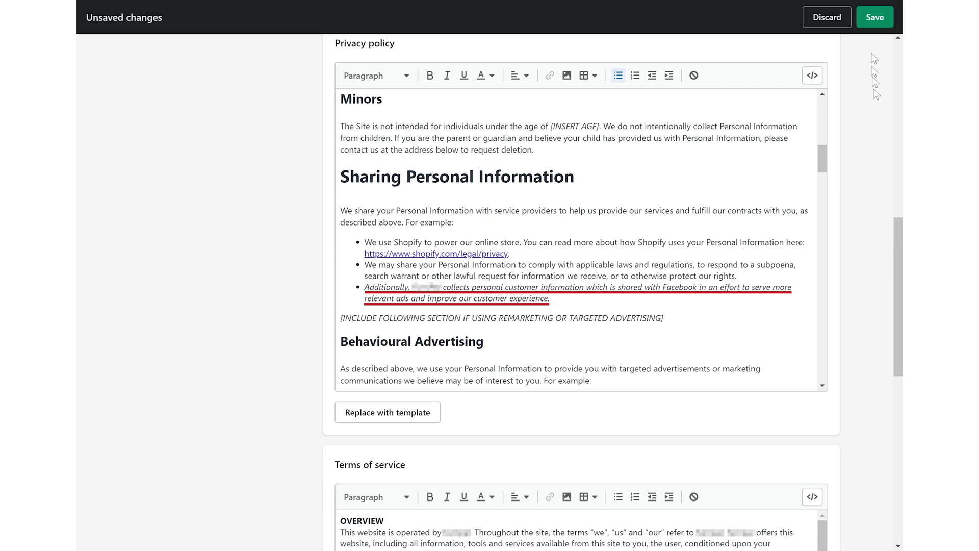
left_click(875, 17)
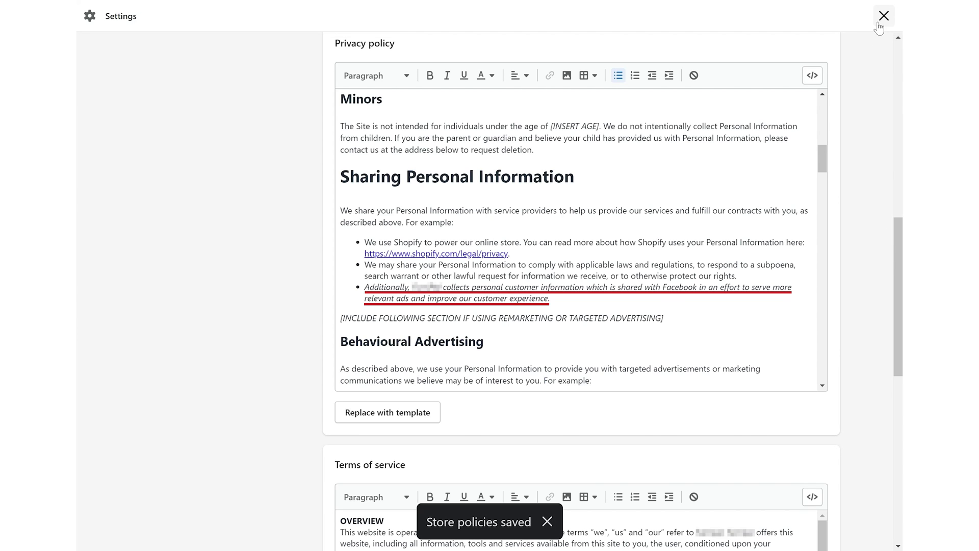
left_click(884, 16)
scroll(831, 530, "down", 3)
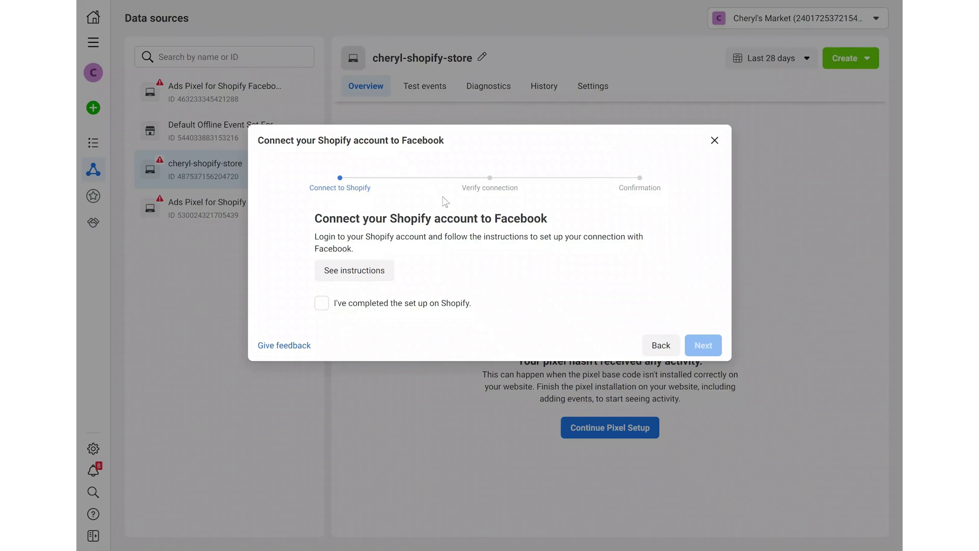
Confirm the Shopify setup, enter the store URL and send test traffic to verify the pixel.
left_click(332, 304)
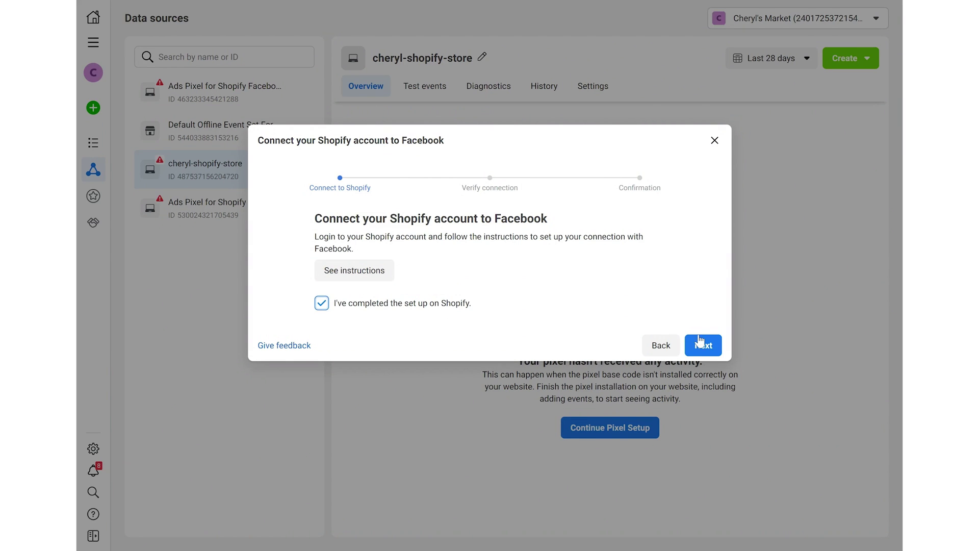
left_click(718, 344)
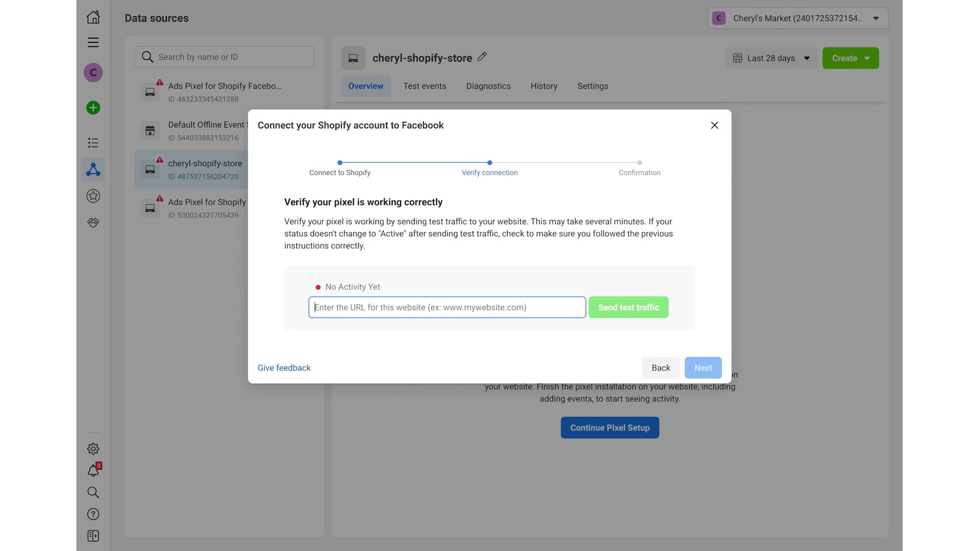
key("ctrl+v")
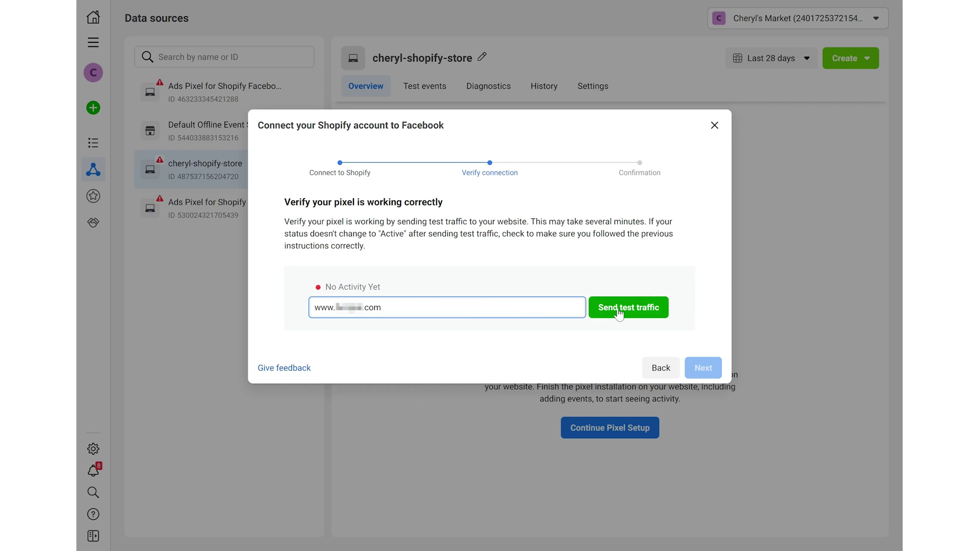
left_click(619, 307)
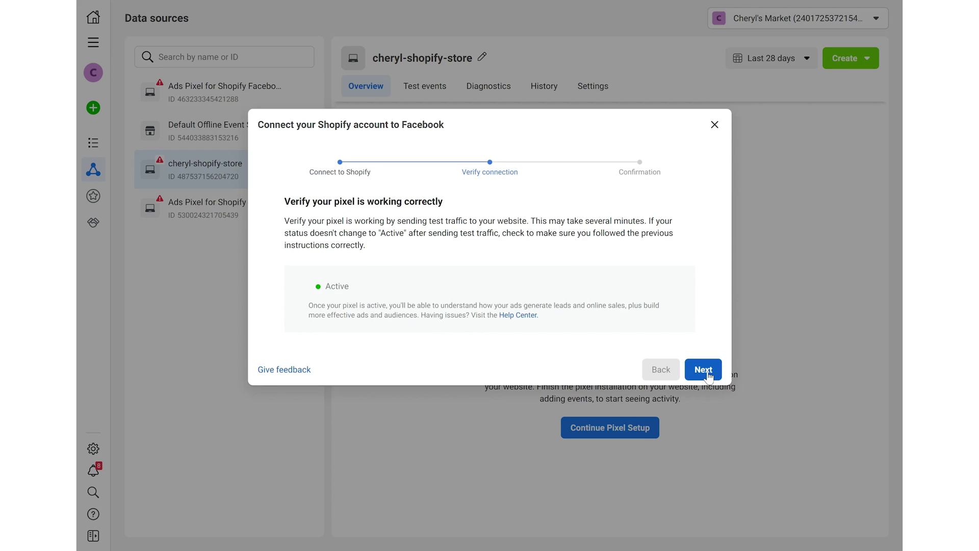
left_click(703, 367)
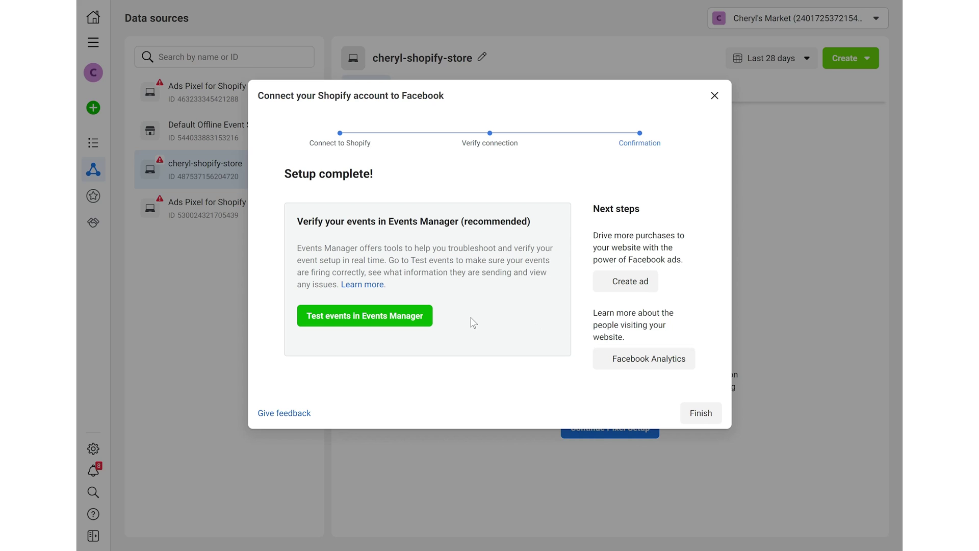
Review the pixel's configured events, then open the unverified domain's verification steps and select its meta tag.
left_click(378, 323)
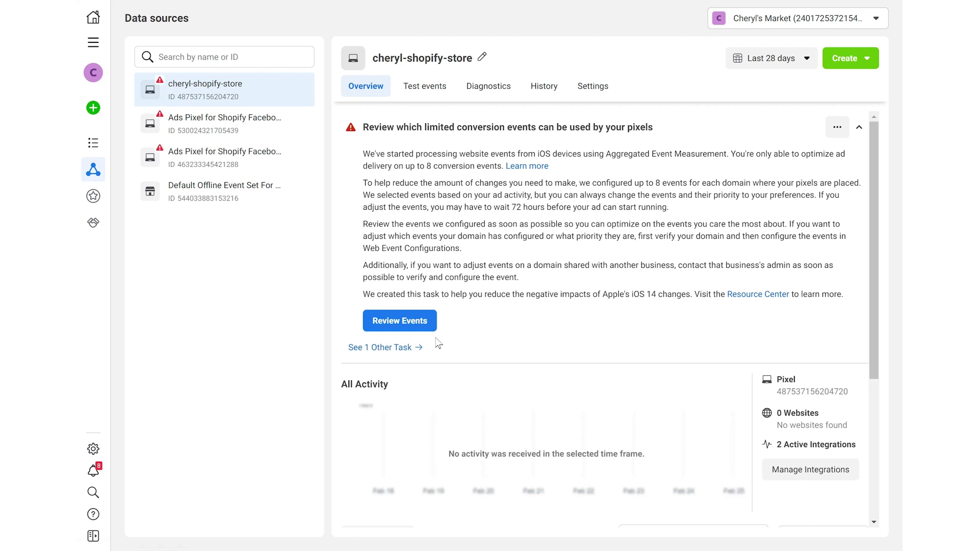
left_click(428, 321)
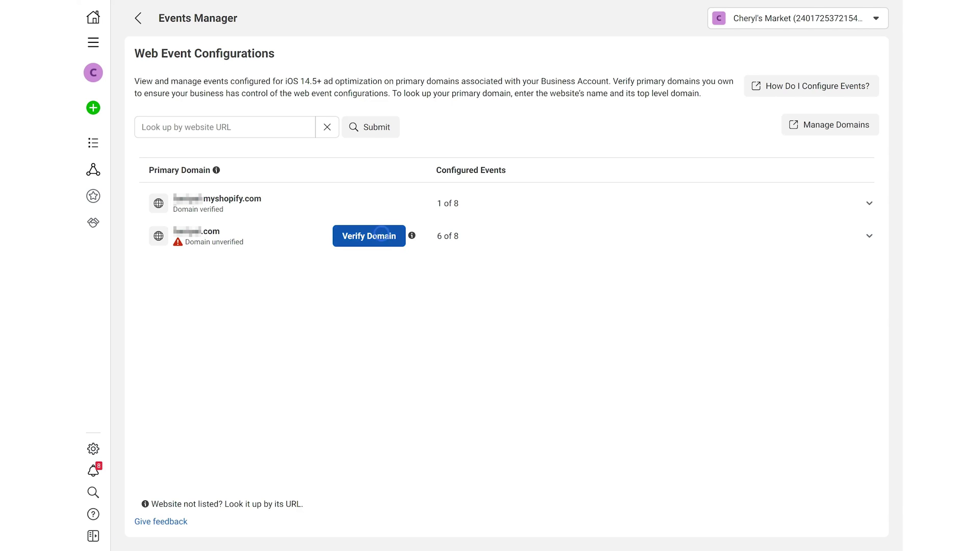
left_click(383, 239)
left_click(596, 300)
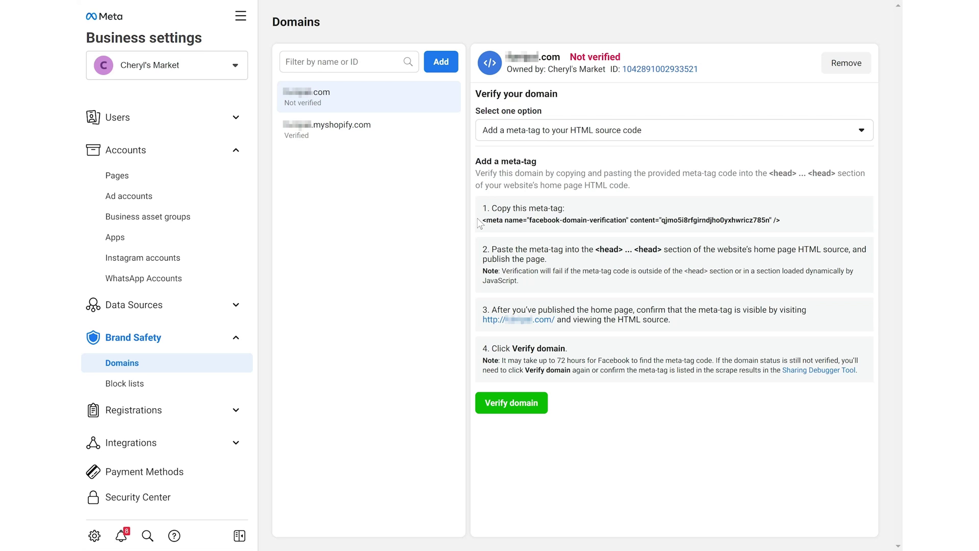
triple_click(479, 223)
key("ctrl+c")
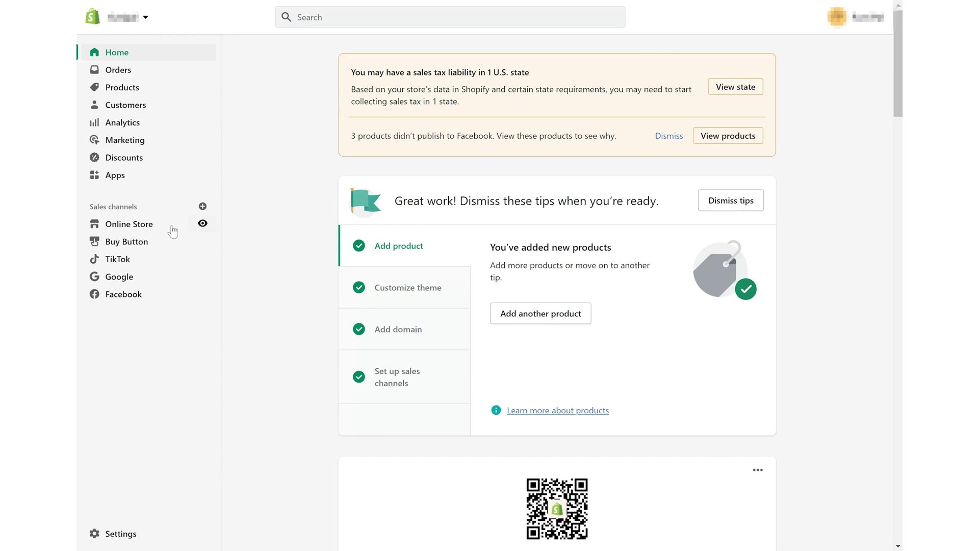
Open the code editor for the live Dawn theme in Shopify.
left_click(157, 225)
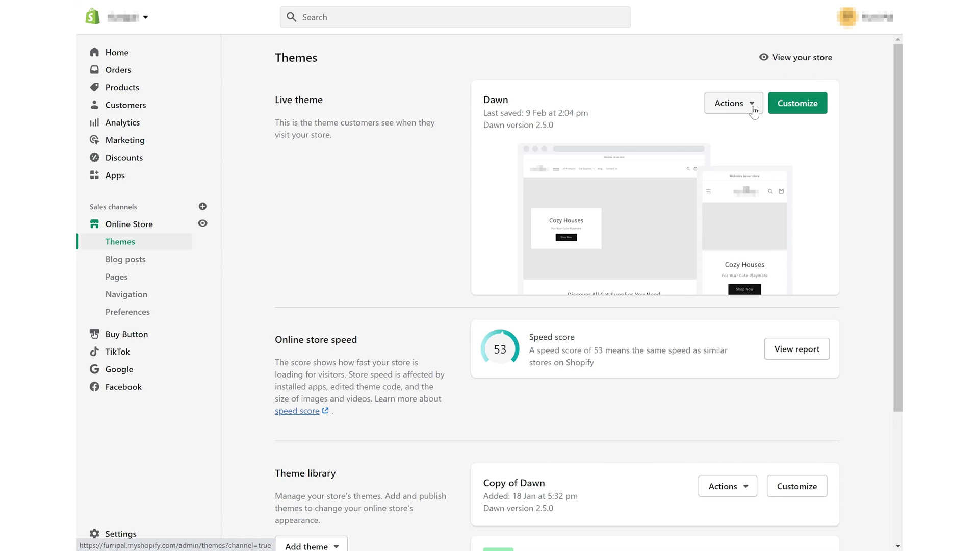
left_click(750, 103)
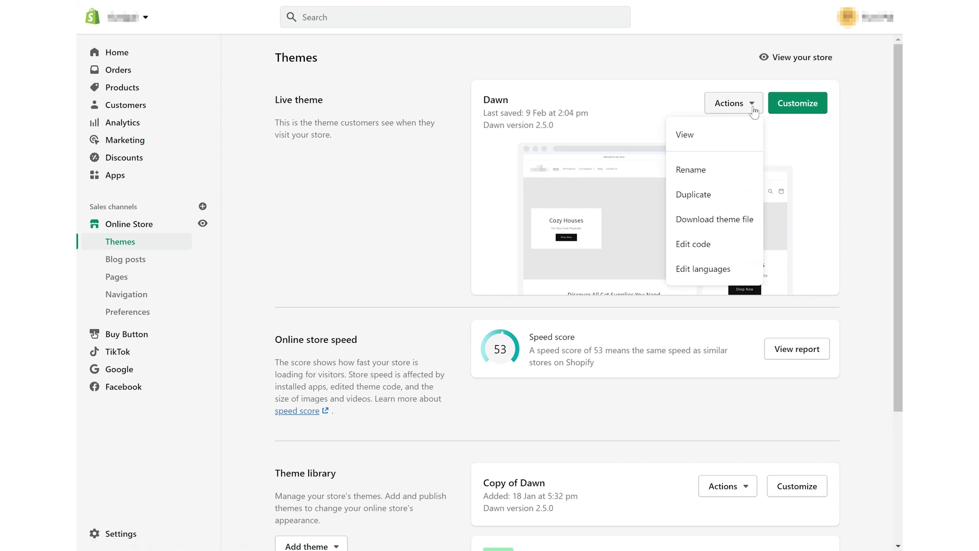
left_click(729, 255)
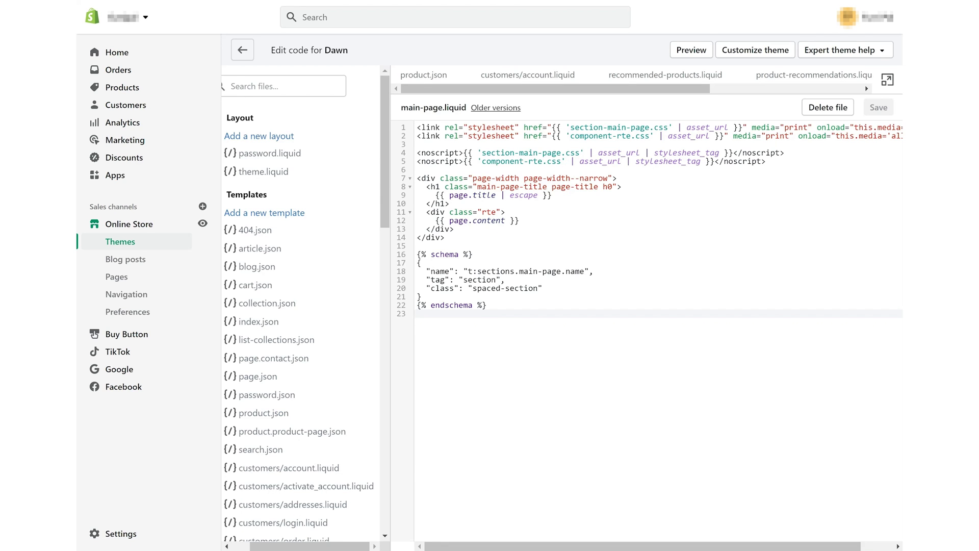
Paste the Facebook domain-verification meta tag as the first line of main-page.liquid and save.
left_click(417, 127)
key("Return")
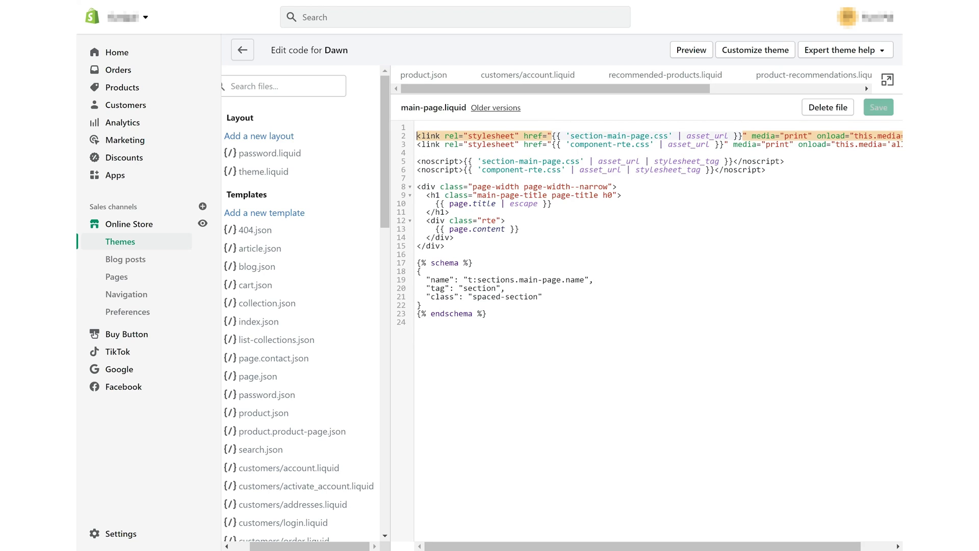
key("ctrl+v")
key("Return")
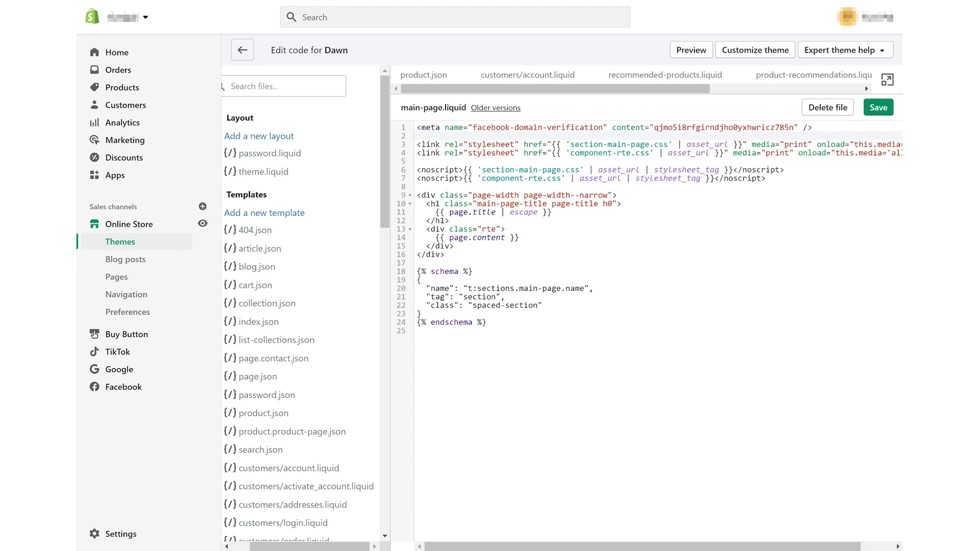
key("Delete")
left_click(879, 108)
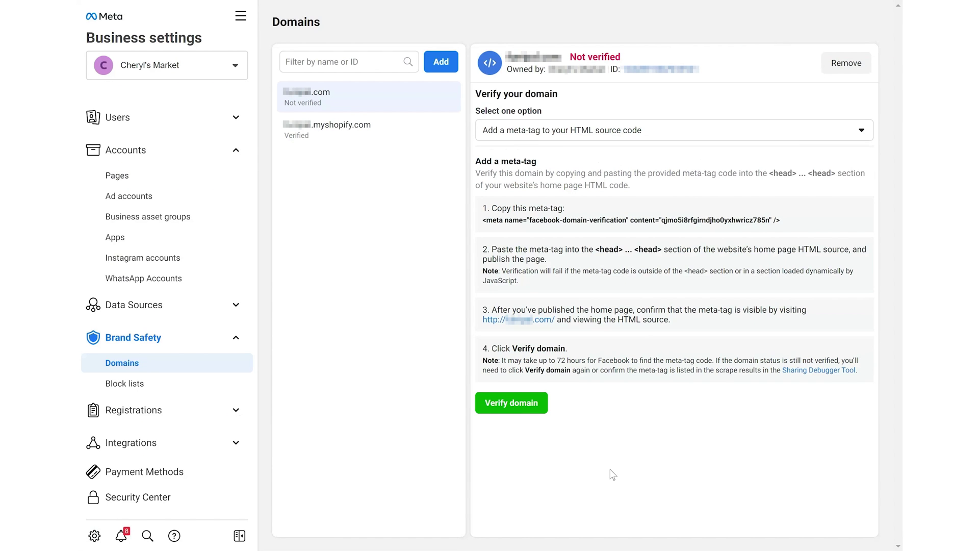
Verify the store domain and expand the .com domain's configured events.
left_click(523, 402)
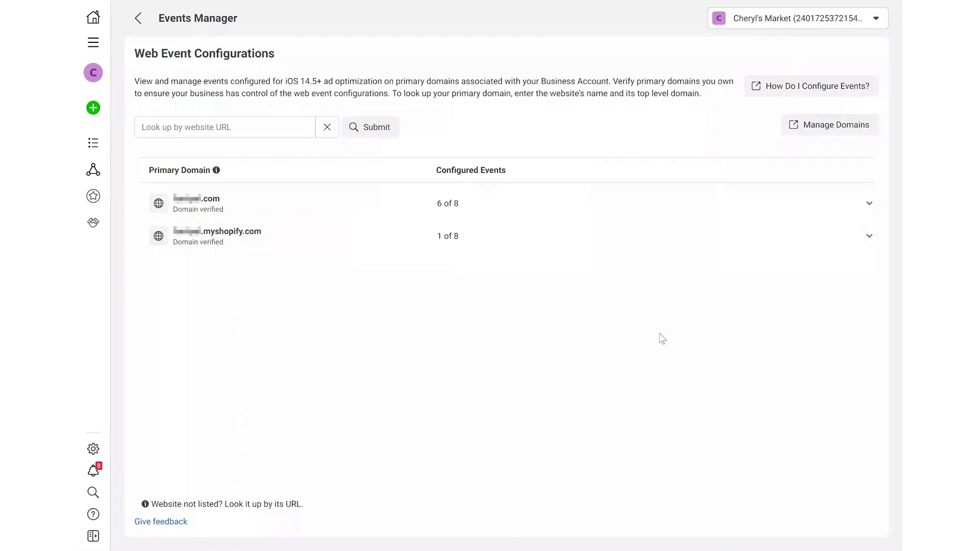
left_click(868, 204)
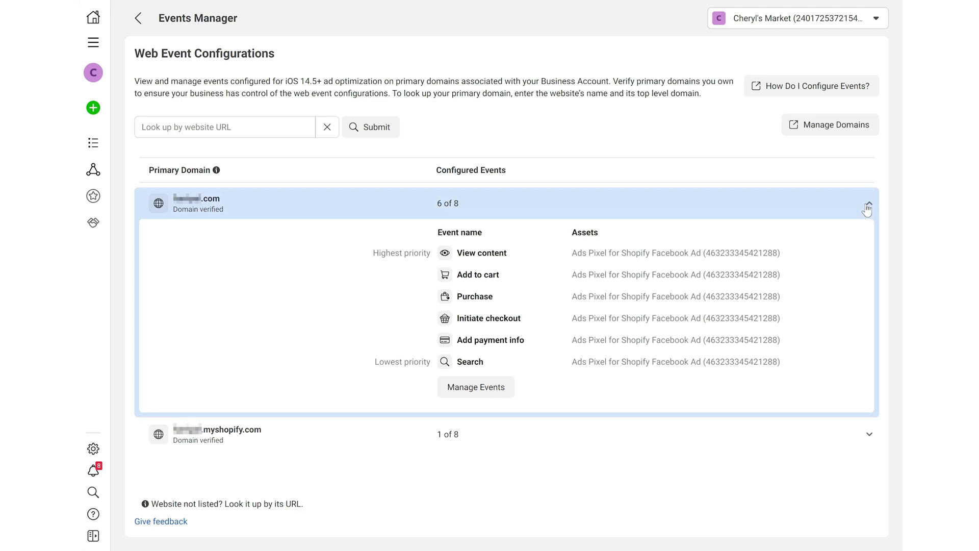
Assign the cheryl-shopify-store pixel to the .com domain's events and apply the changes.
left_click(476, 387)
left_click(644, 277)
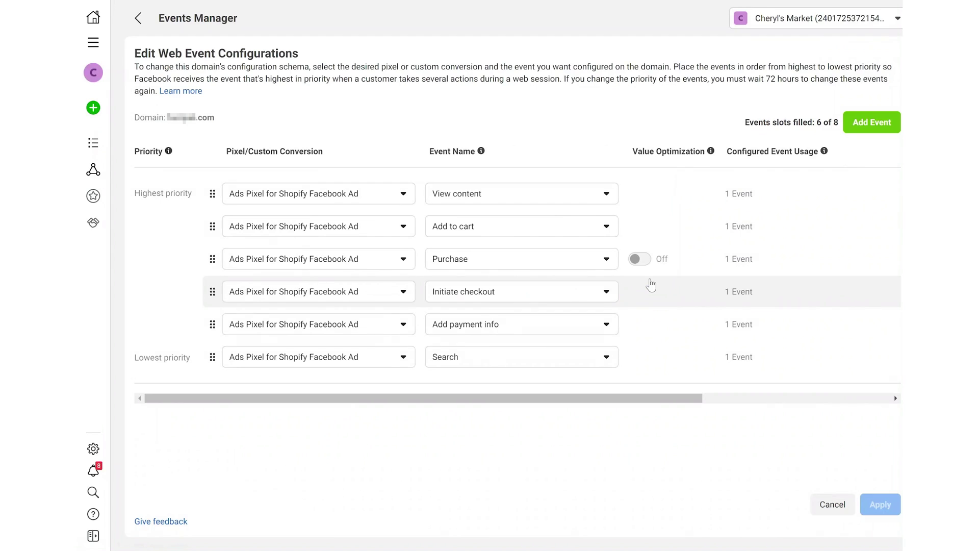
left_click(365, 202)
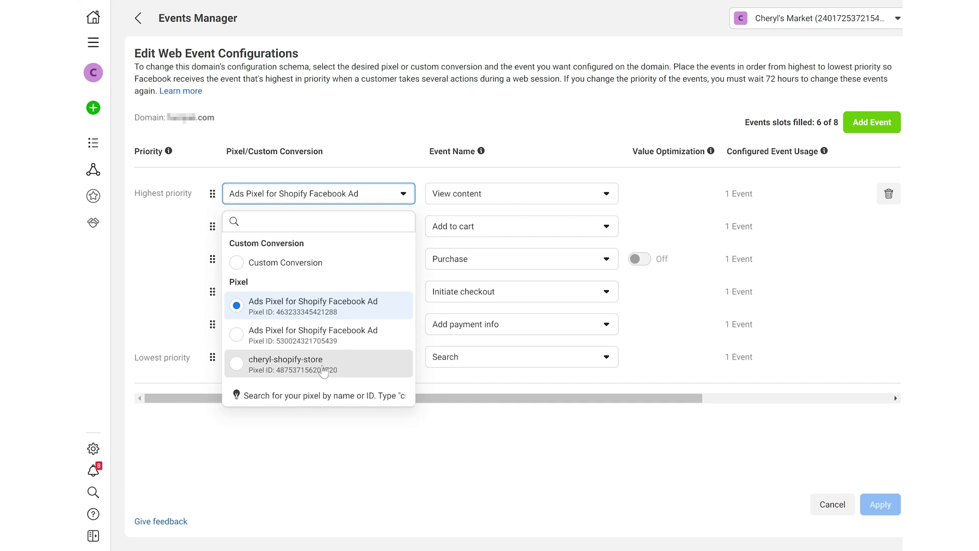
left_click(323, 371)
left_click(447, 194)
type("Content")
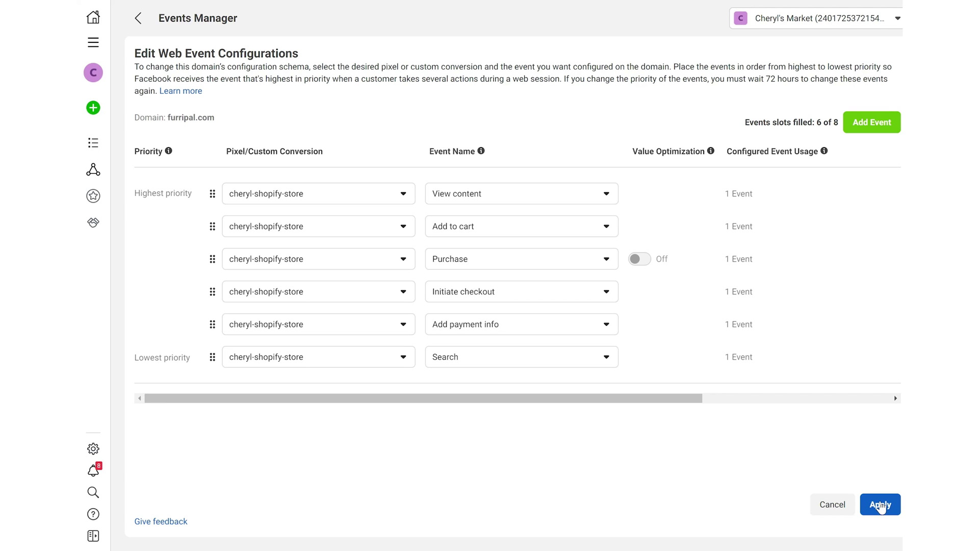
left_click(881, 505)
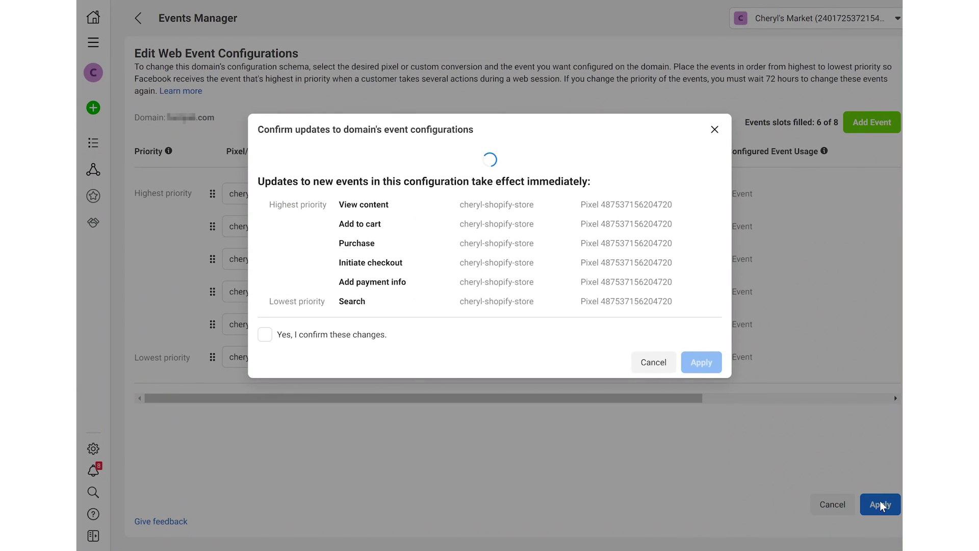
left_click(368, 321)
left_click(702, 346)
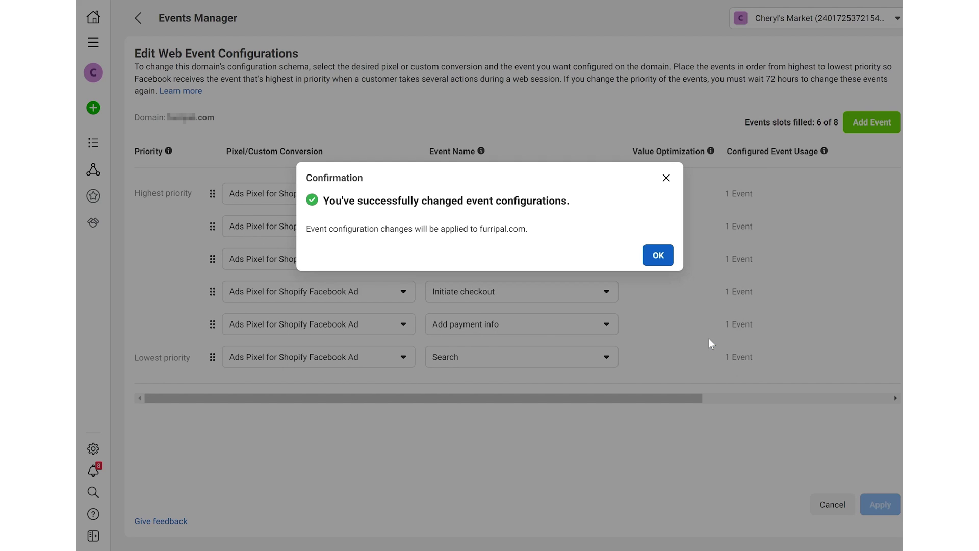
left_click(657, 254)
Apply cheryl-shopify-store to the myshopify.com domain's Initiate checkout event configuration.
left_click(566, 230)
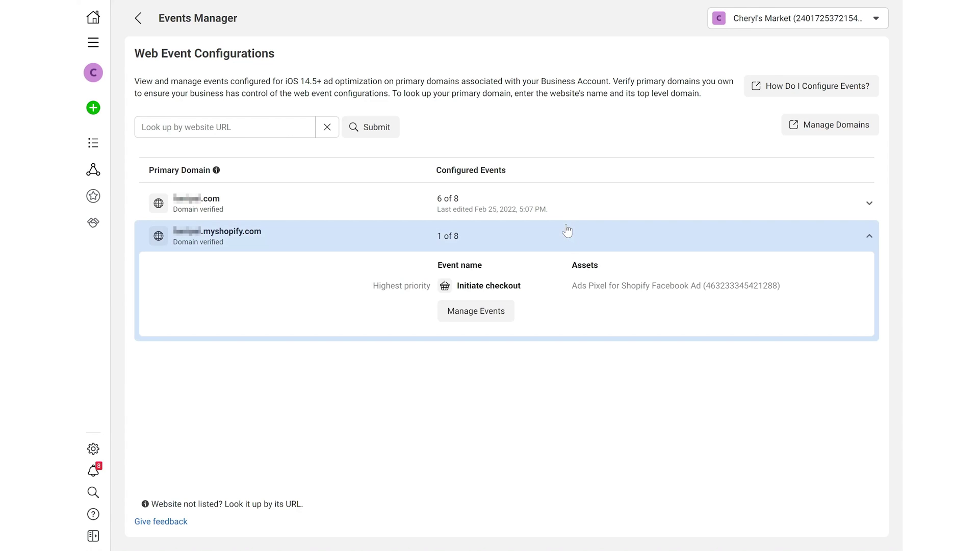
left_click(464, 312)
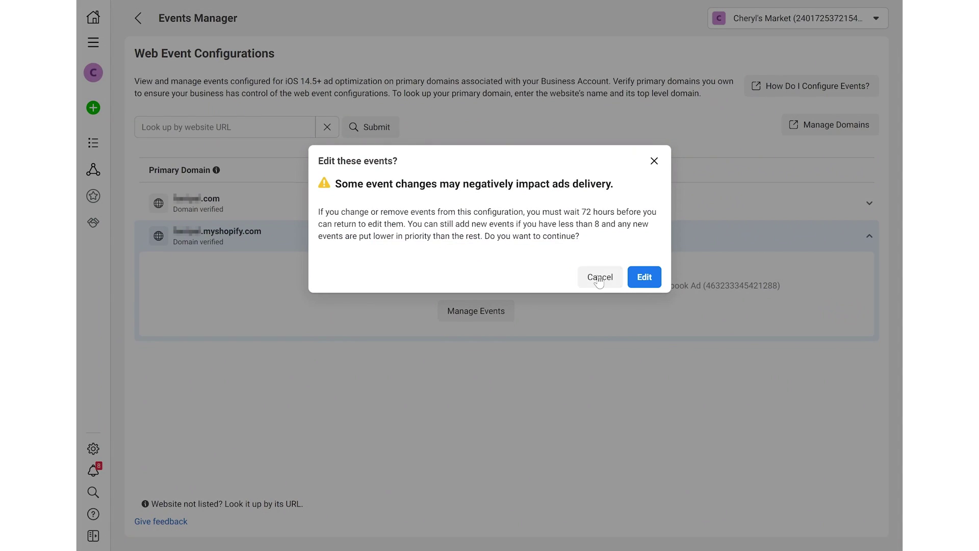
left_click(645, 281)
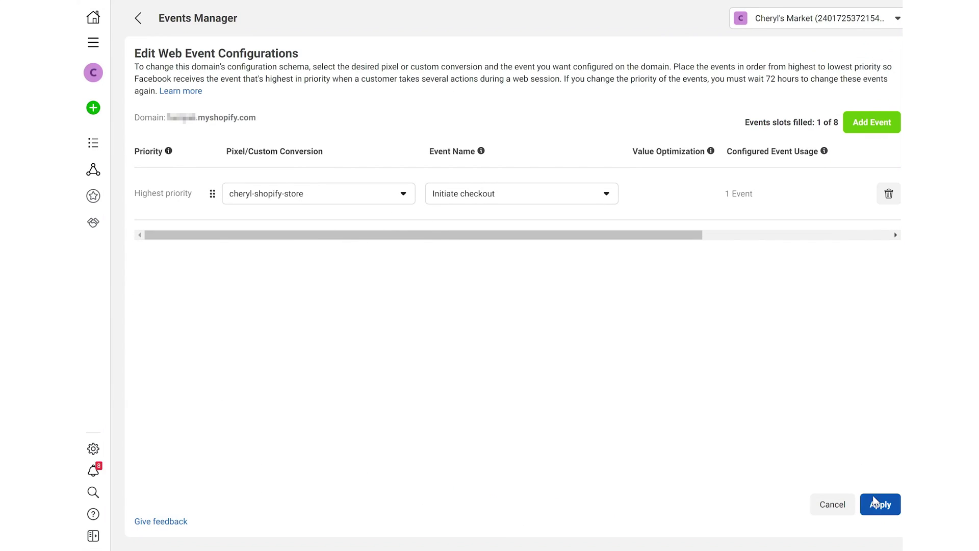
left_click(881, 504)
left_click(366, 258)
left_click(696, 286)
Clear the cheryl-shopify-store pixel's Test events activity.
left_click(658, 255)
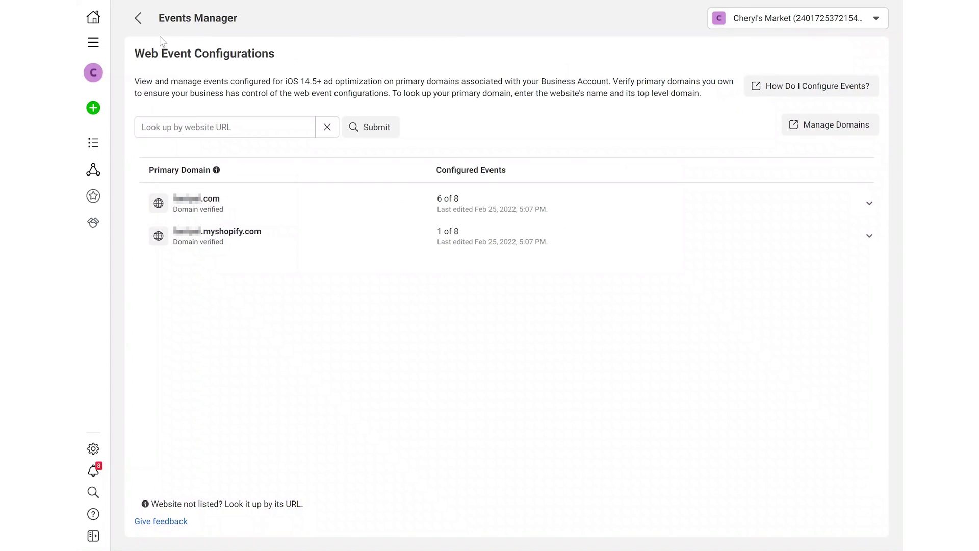
left_click(136, 16)
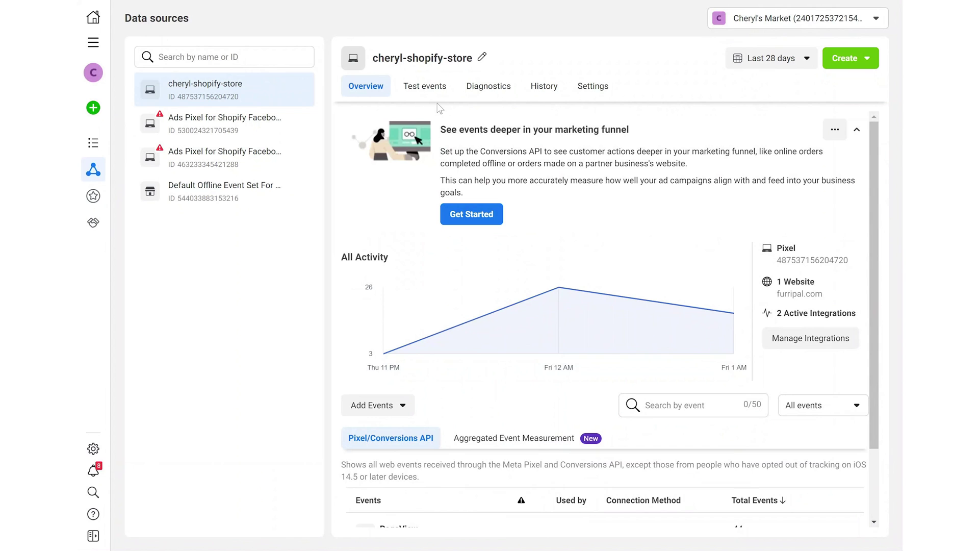
left_click(425, 86)
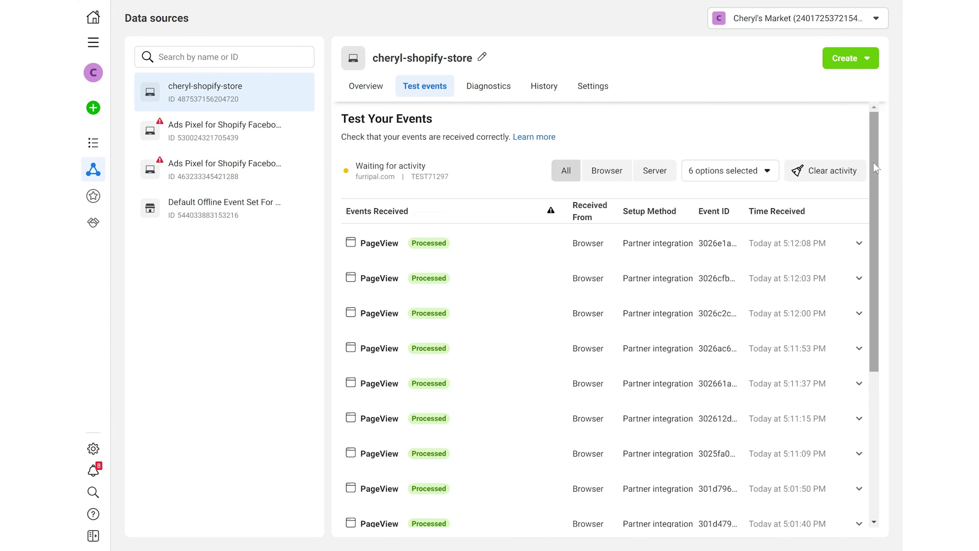
left_click(848, 170)
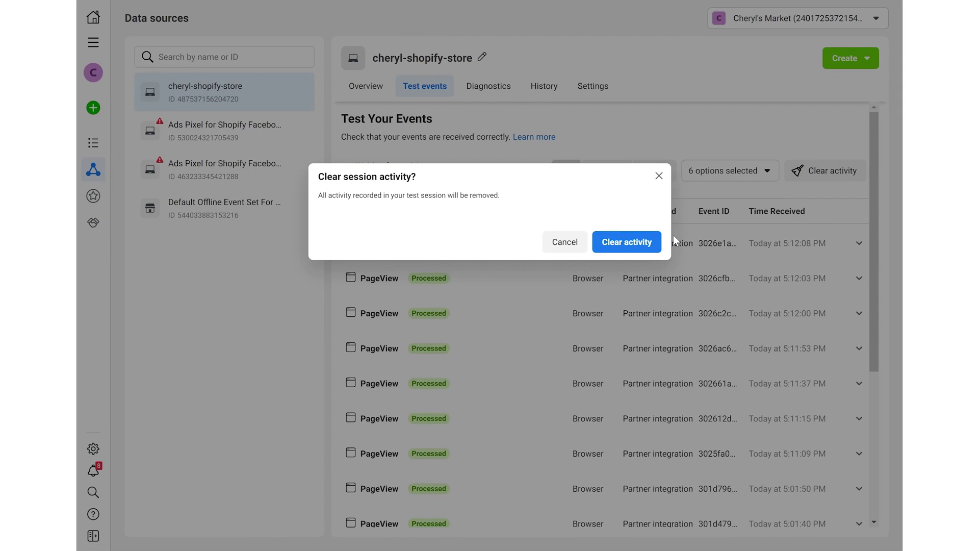
left_click(648, 243)
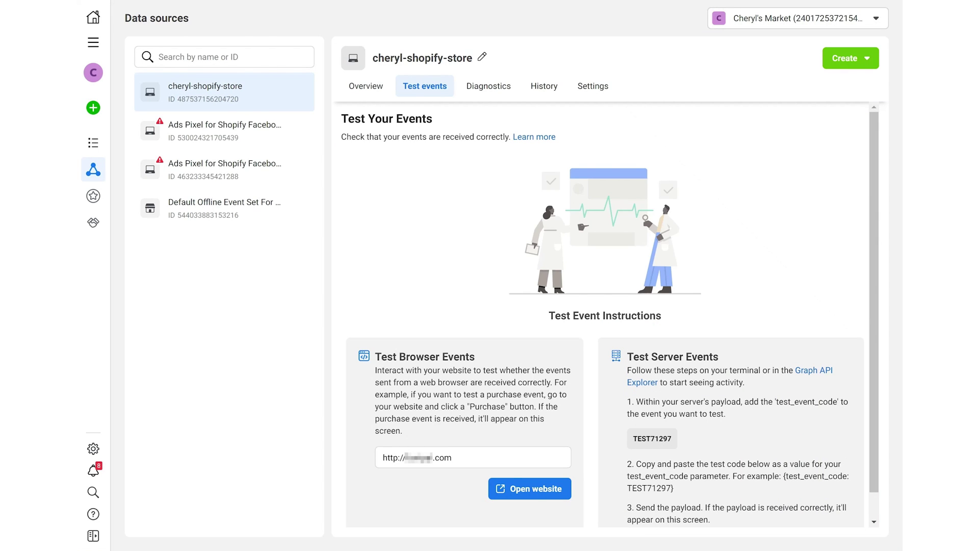
Open the store website and add the Butterfly cat toy to the cart.
left_click(538, 490)
left_click(260, 49)
scroll(490, 275, "down", 2)
scroll(82, 288, "down", 15)
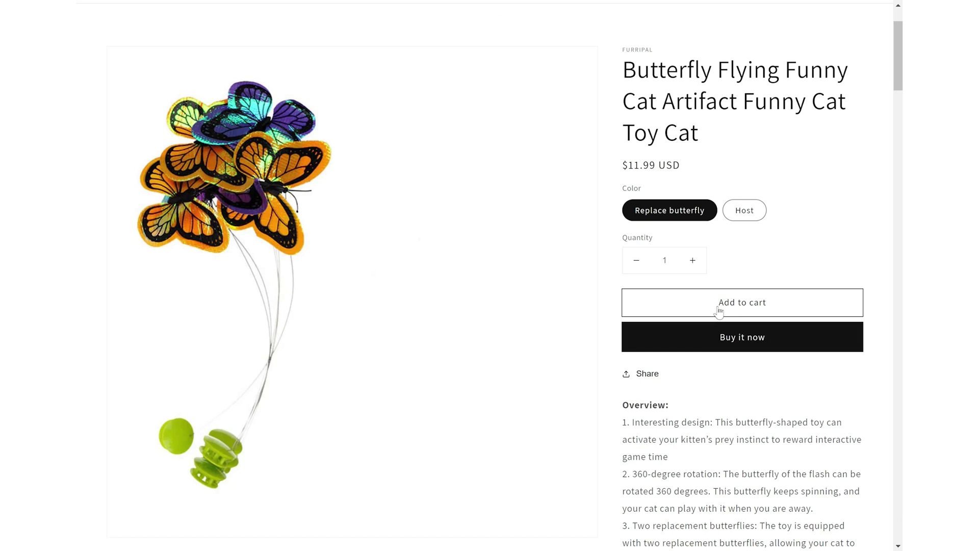
left_click(720, 312)
left_click(851, 91)
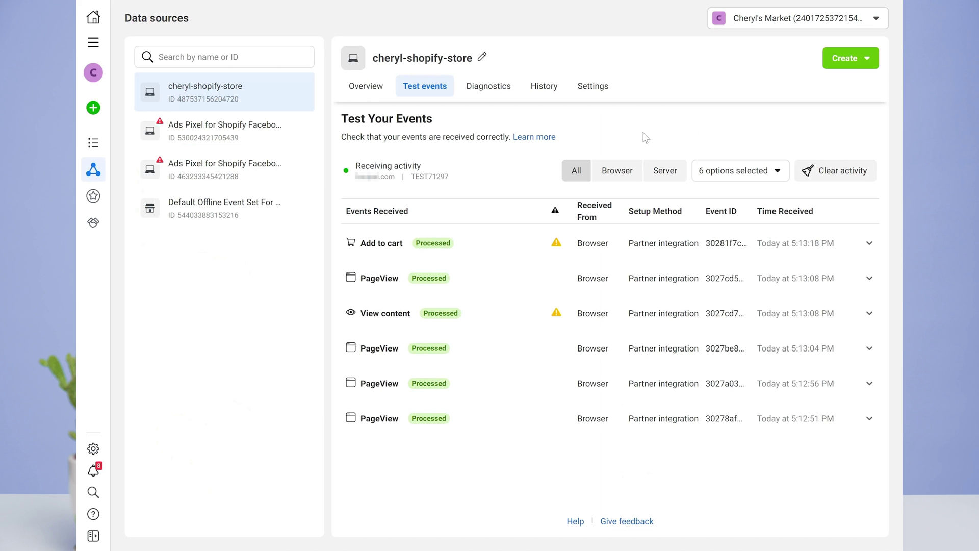